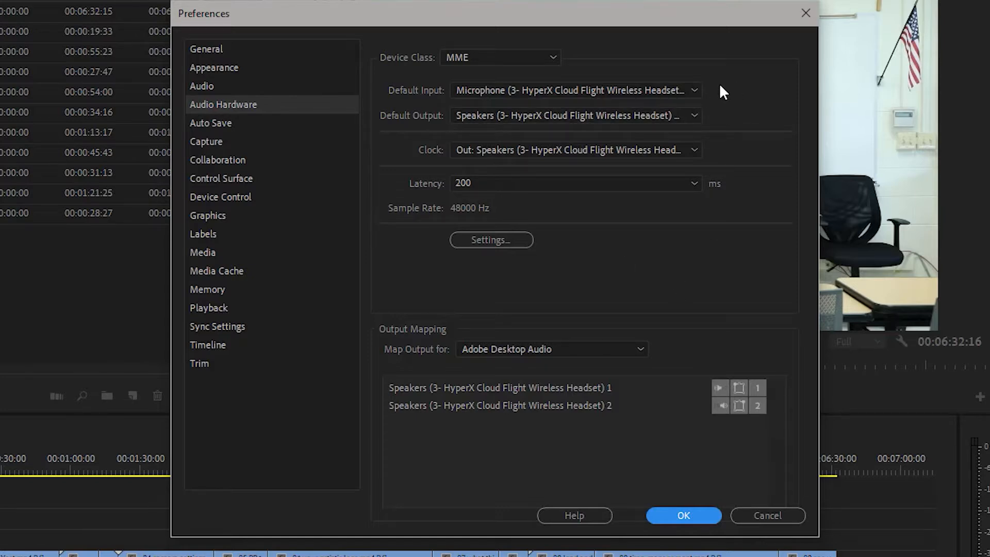
# Step: Select the 3- HyperX Cloud Flight Wireless Headset speakers as default audio output, apply the preferences, and briefly play the sequence to test sound
pyautogui.click(690, 117)
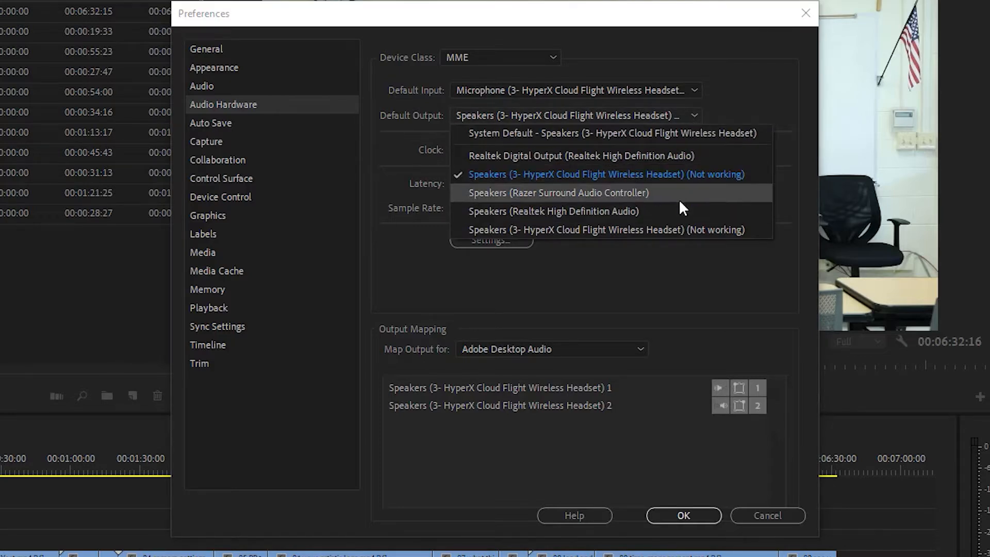
pyautogui.click(683, 176)
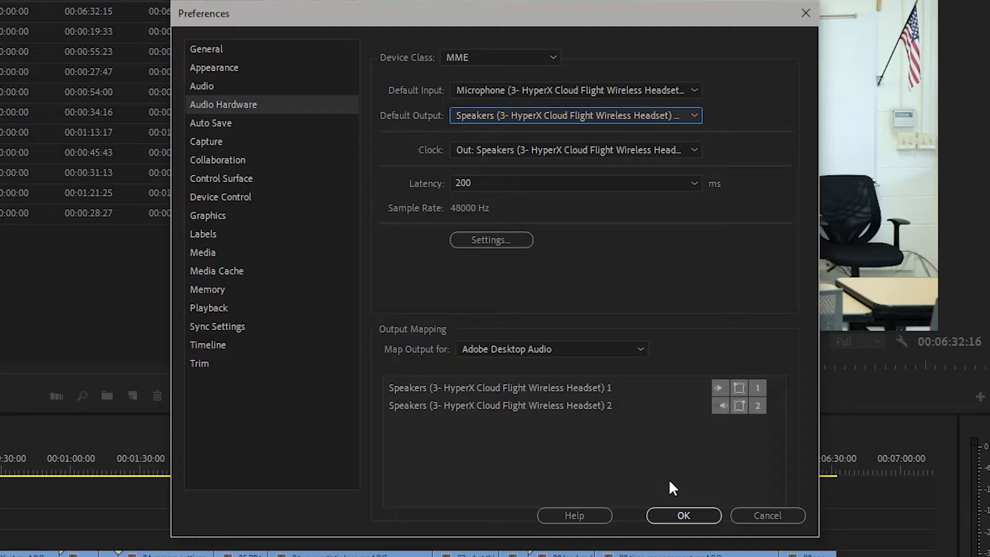
pyautogui.click(672, 515)
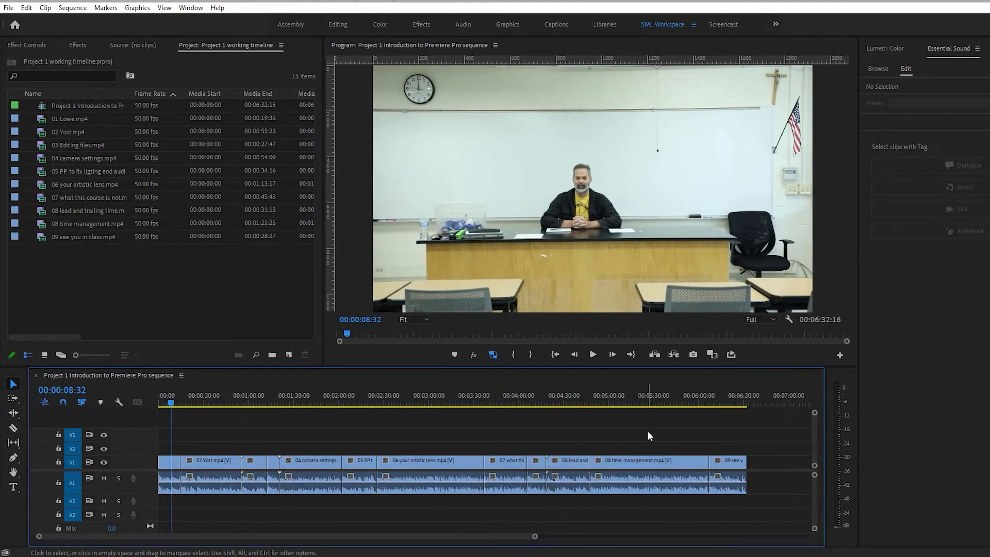
pyautogui.press('space')
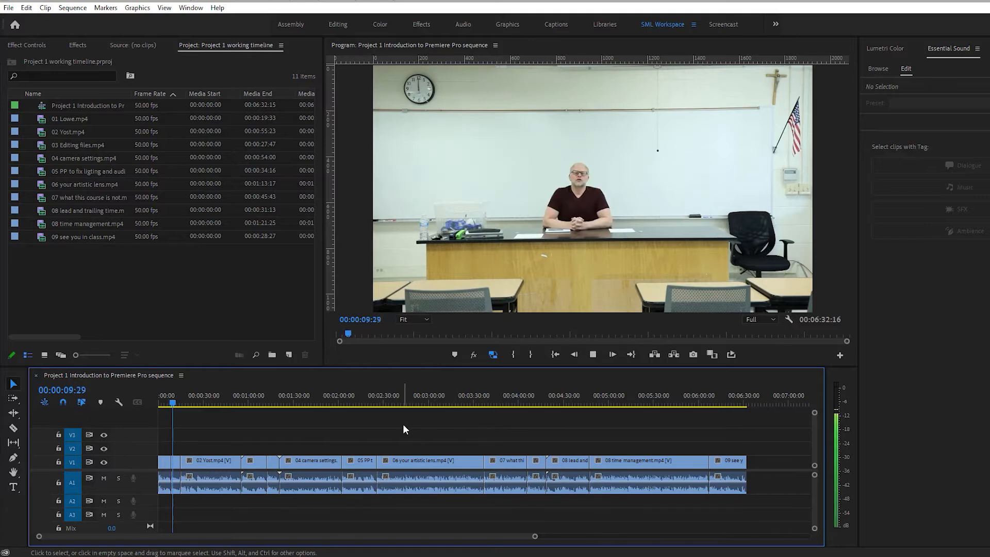
pyautogui.press('space')
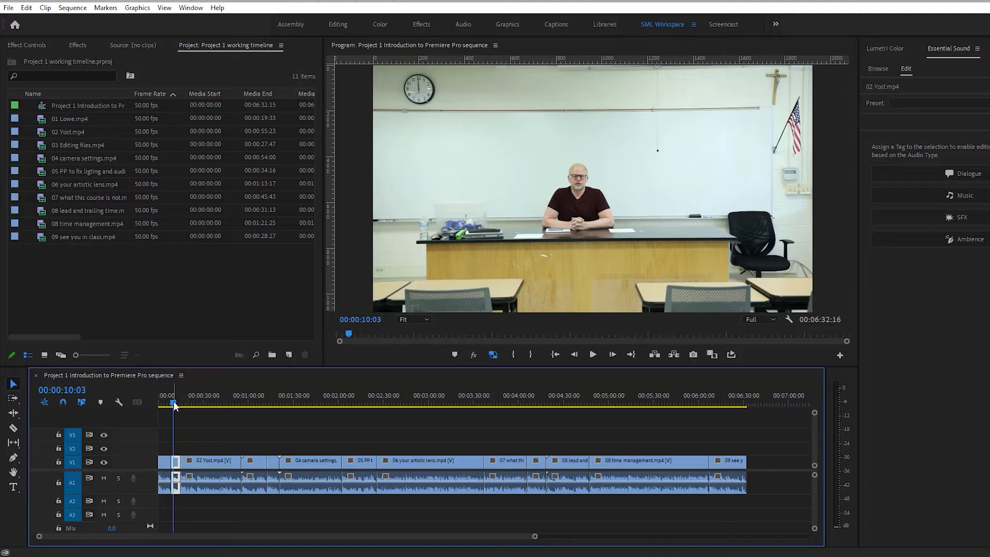
# Step: Return to the start of the sequence and play the first second of the opening clip
pyautogui.moveTo(173, 401); pyautogui.dragTo(156, 403)
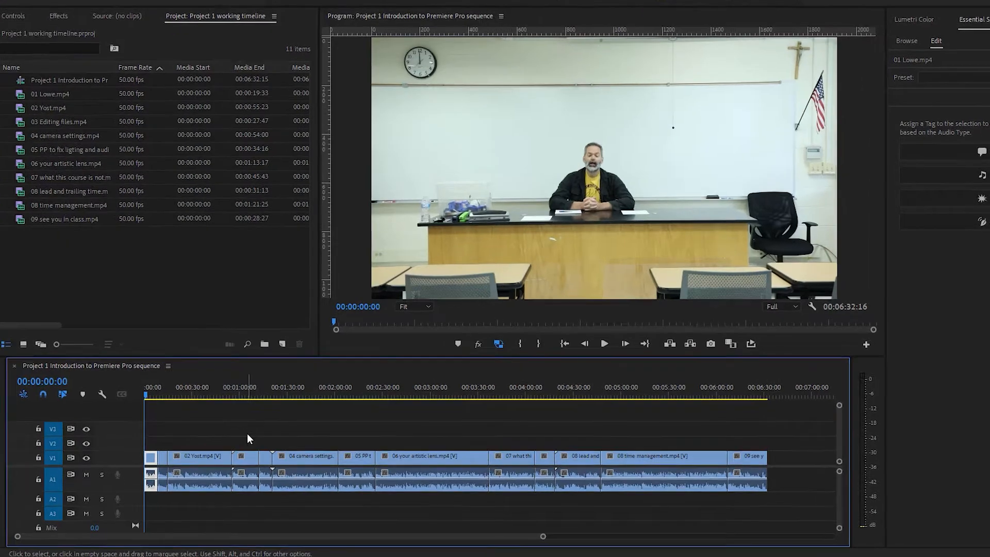
pyautogui.press('=')
pyautogui.press('=')
pyautogui.press('=')
pyautogui.press('=')
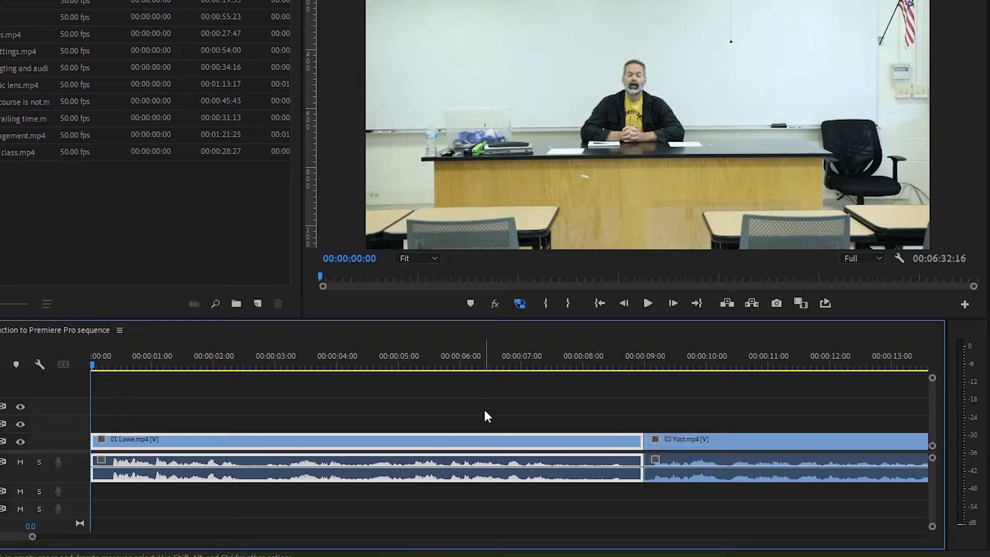
pyautogui.press('space')
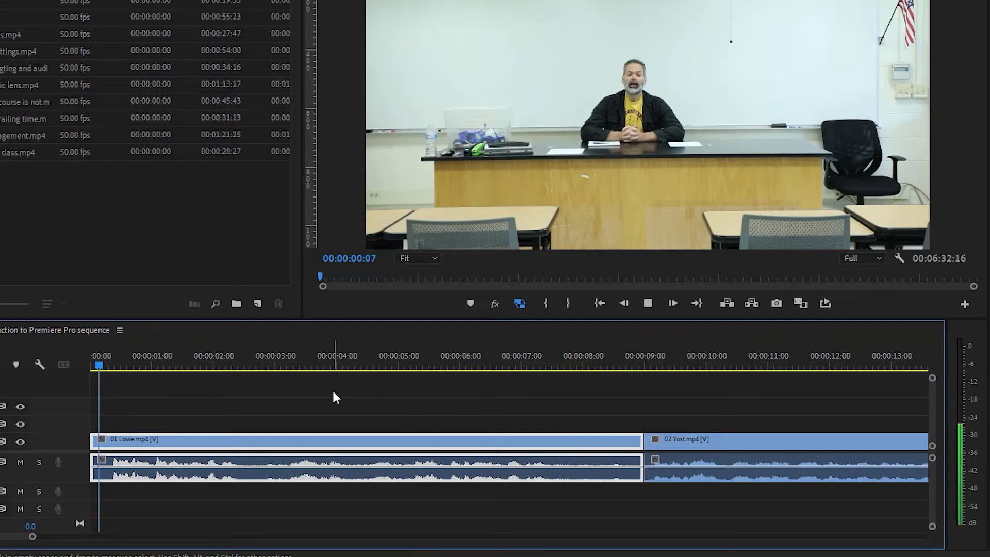
pyautogui.press('space')
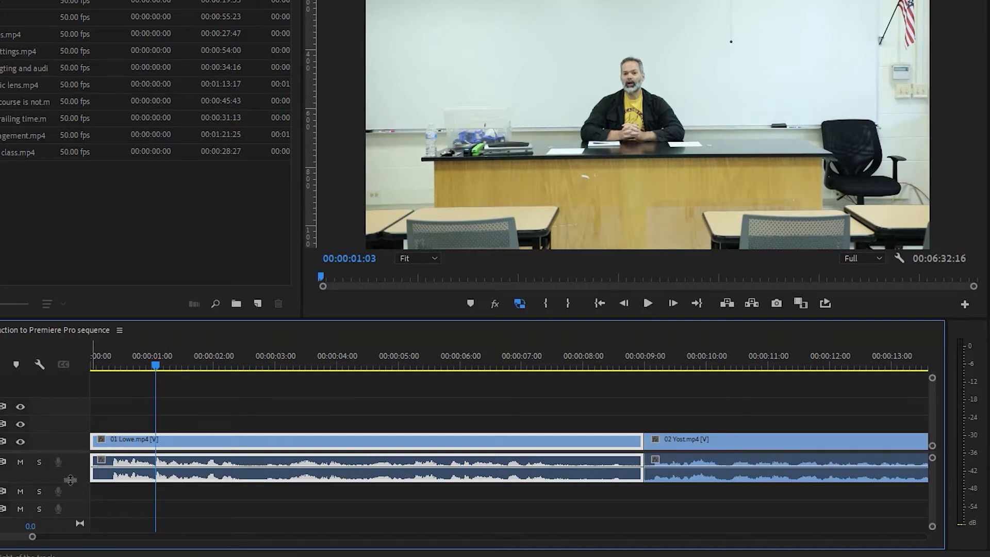
# Step: Increase the height of audio track A1 so its waveforms and volume line are easier to work with
pyautogui.scroll(1, 70, 480)
pyautogui.moveTo(72, 486); pyautogui.dragTo(71, 500)
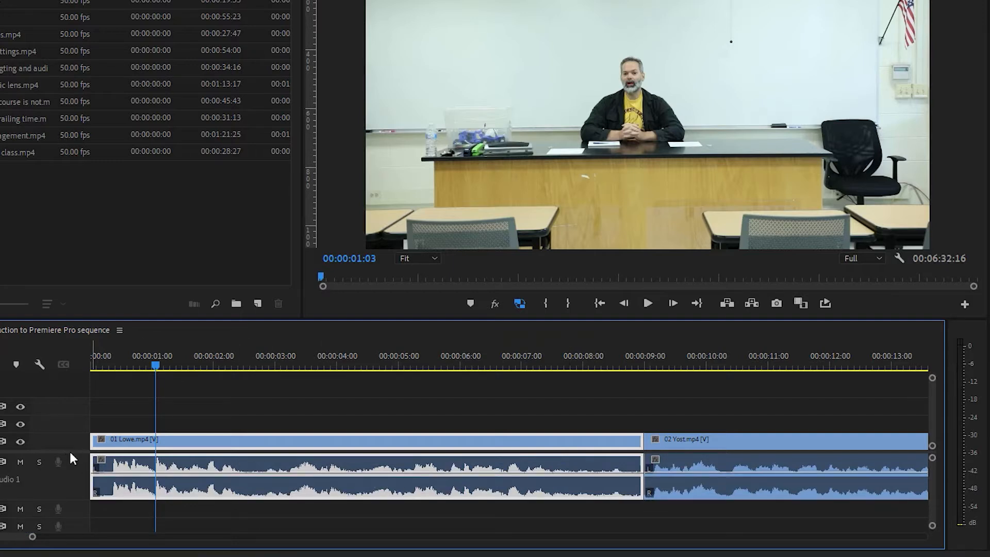
pyautogui.moveTo(70, 451); pyautogui.dragTo(66, 416)
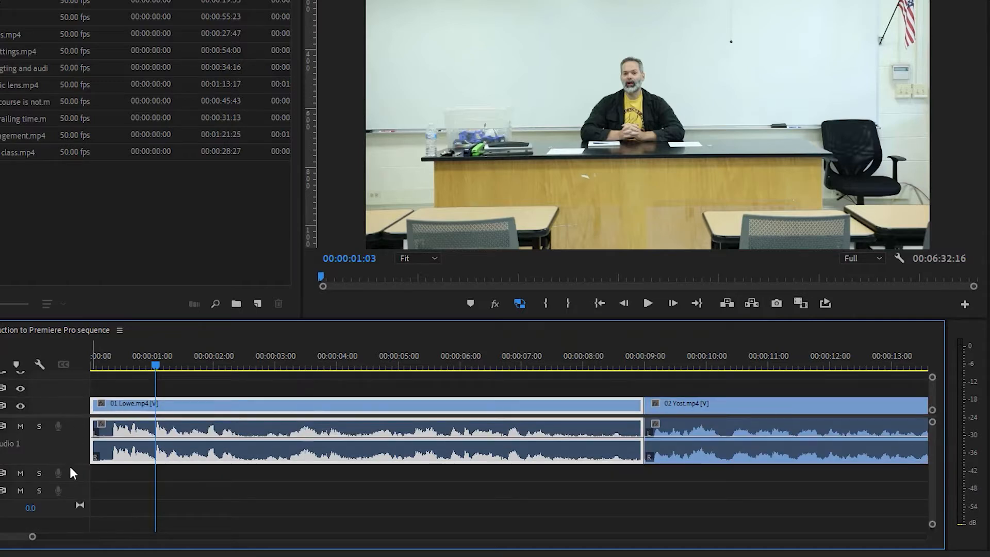
pyautogui.moveTo(70, 464); pyautogui.dragTo(66, 496)
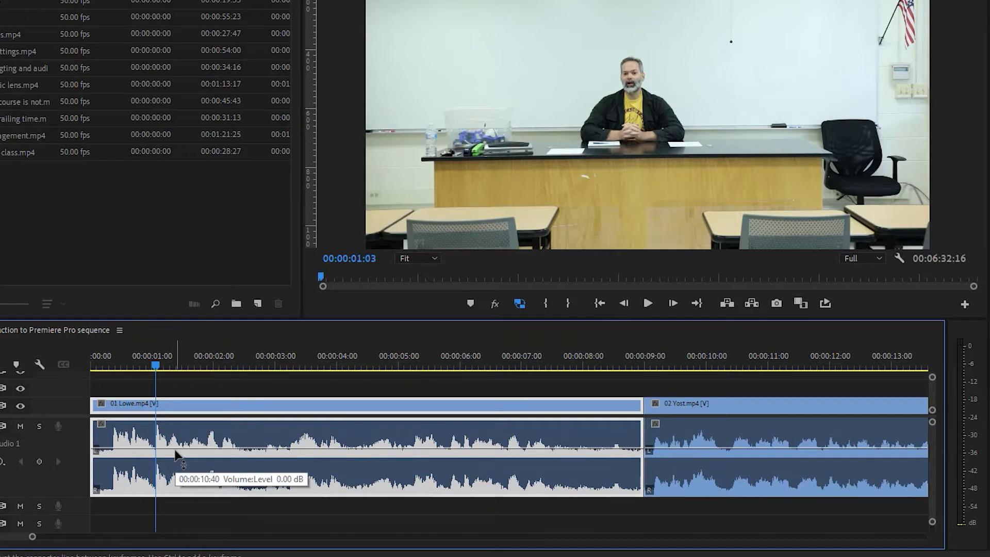
# Step: Widen the audio meters beside the timeline
pyautogui.moveTo(176, 448); pyautogui.dragTo(176, 449)
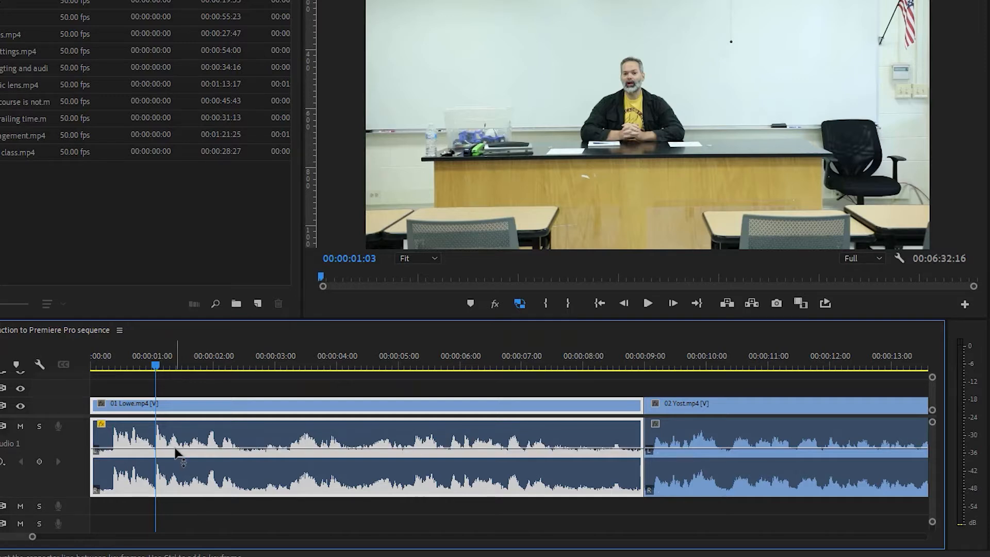
pyautogui.moveTo(175, 446)
pyautogui.moveTo(945, 399); pyautogui.dragTo(883, 399)
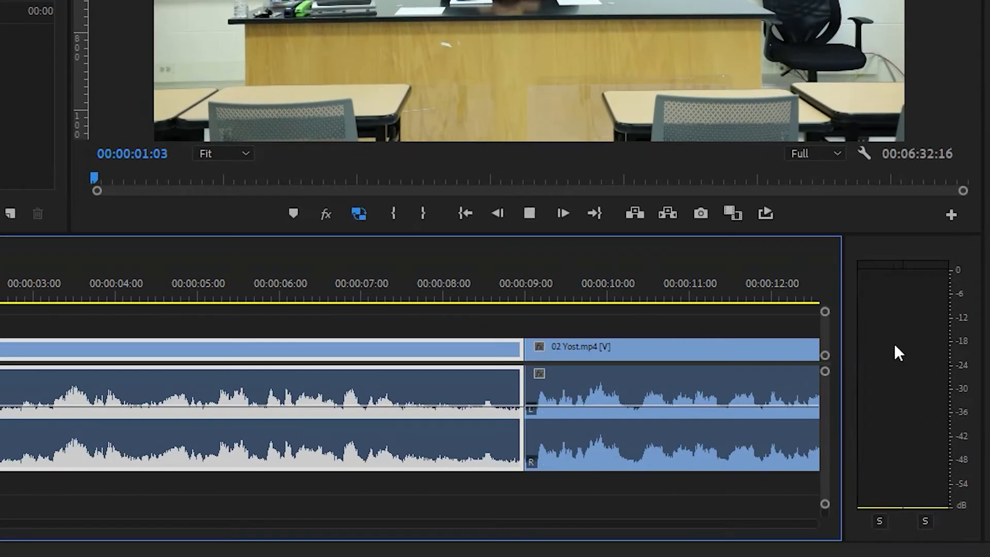
# Step: Play the opening clip repeatedly from different points and examine its loudness on the audio meters
pyautogui.press('space')
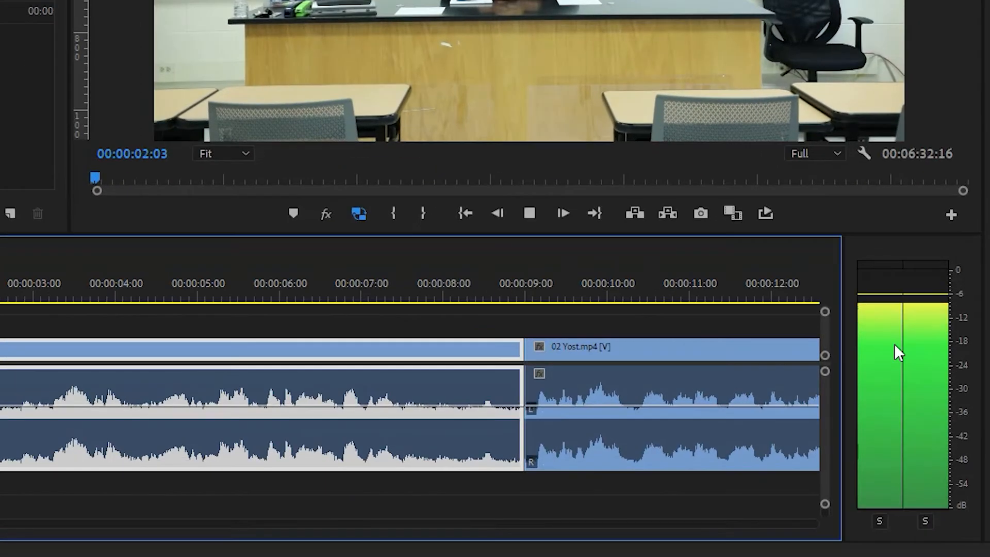
pyautogui.press('space')
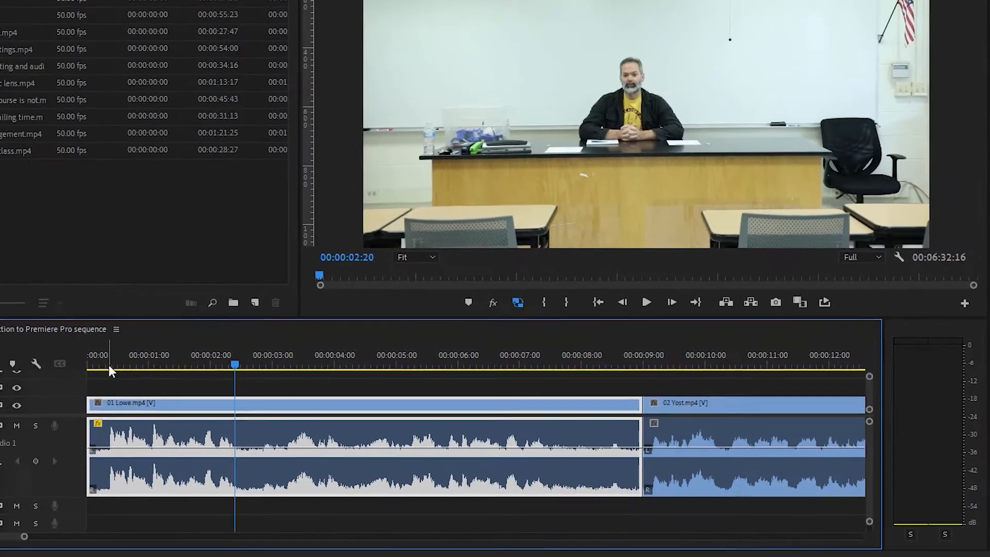
pyautogui.click(110, 367)
pyautogui.press('space')
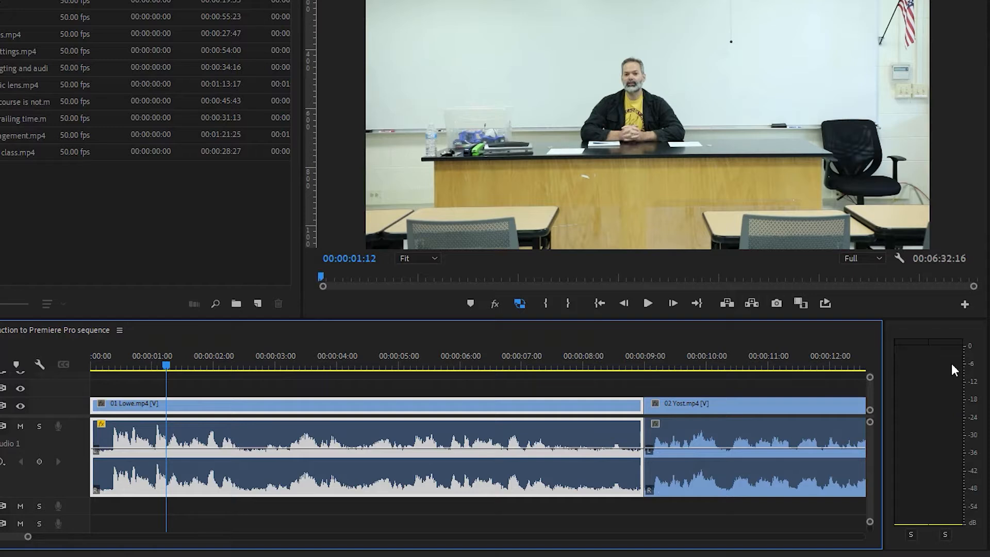
pyautogui.press('space')
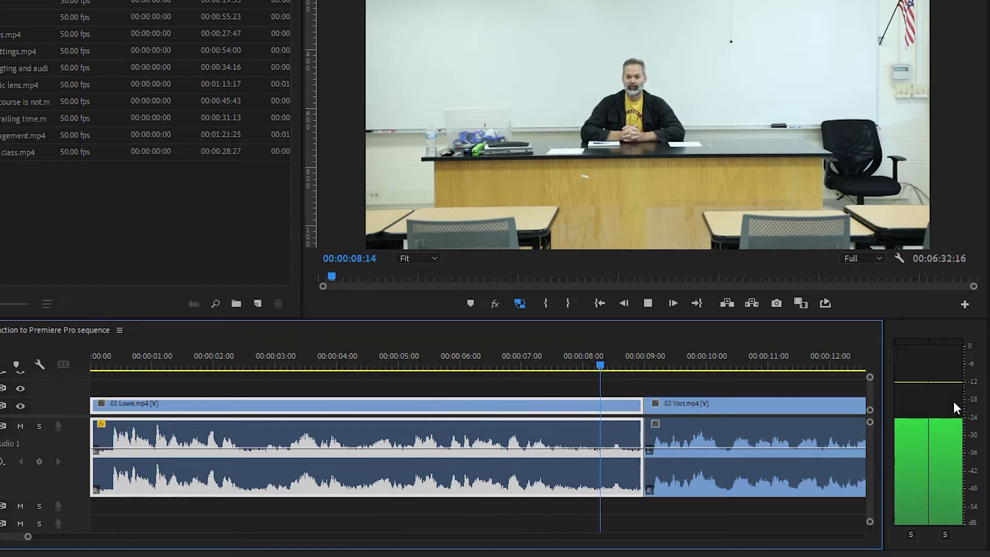
pyautogui.press('space')
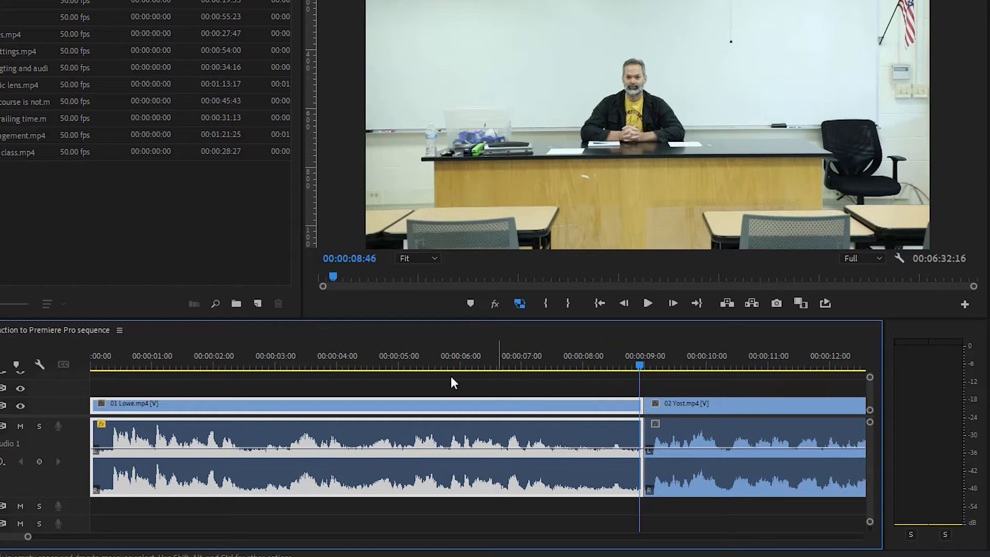
pyautogui.click(260, 367)
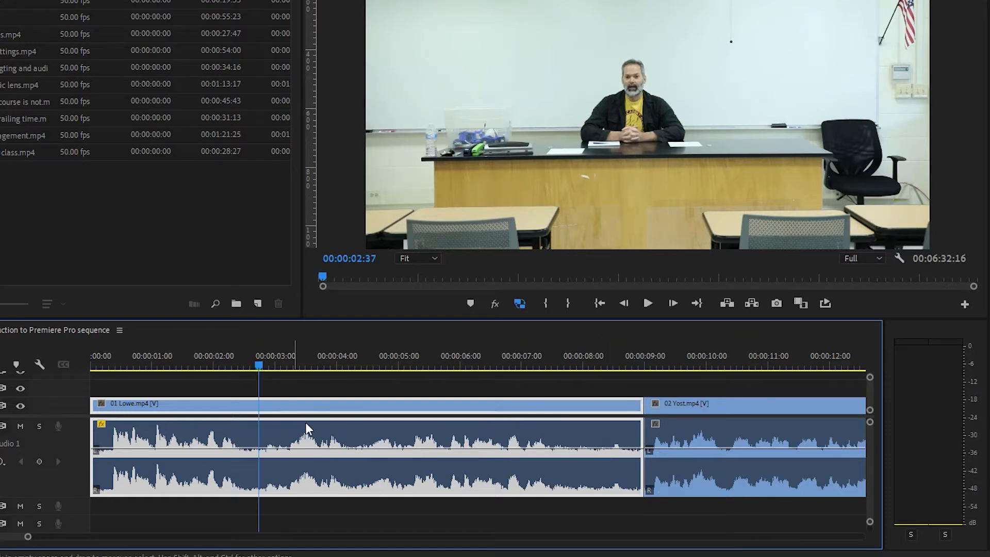
pyautogui.press('space')
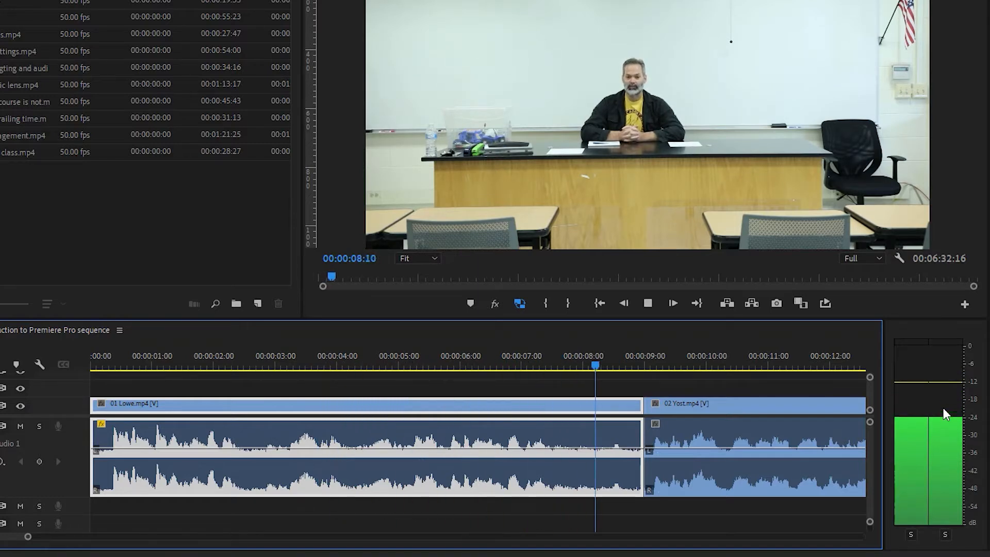
pyautogui.press('space')
# Step: Raise the opening clip's volume level on track A1 while playing it from near its start
pyautogui.click(100, 365)
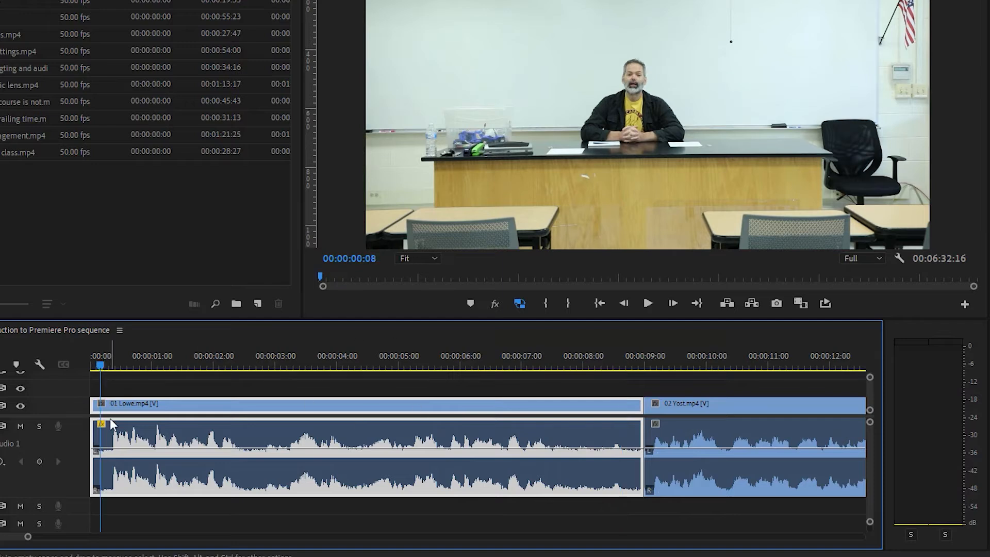
pyautogui.press('space')
pyautogui.moveTo(121, 450); pyautogui.dragTo(122, 442)
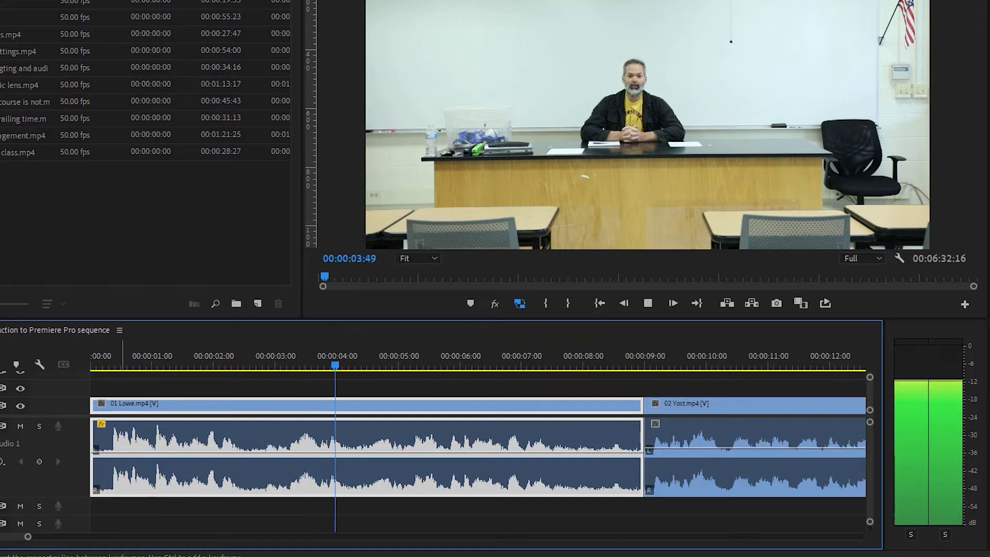
pyautogui.moveTo(123, 453); pyautogui.dragTo(124, 442)
pyautogui.press('space')
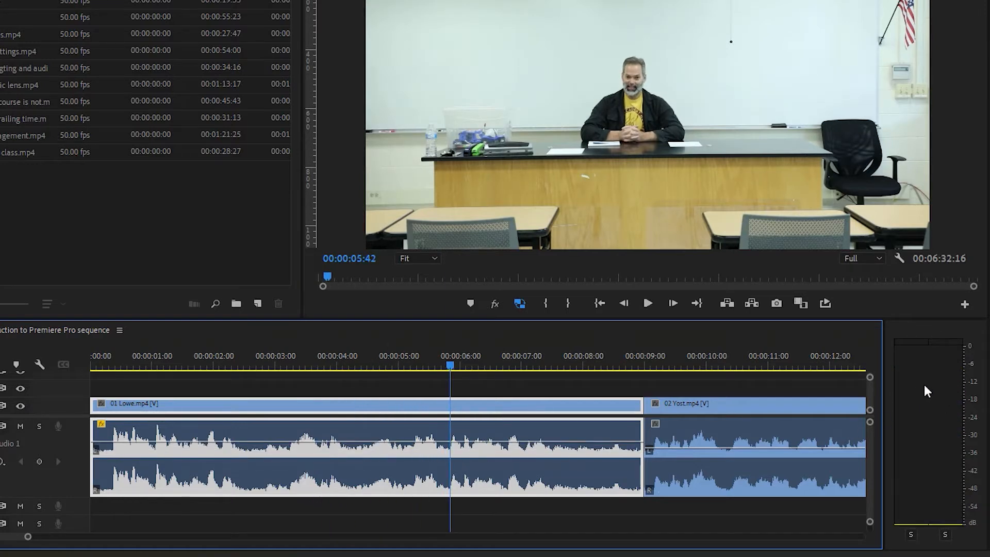
# Step: Play the opening clip to locate the end of its loud first phrase and split the clip there, at 00:00:02:28
pyautogui.click(107, 361)
pyautogui.press('space')
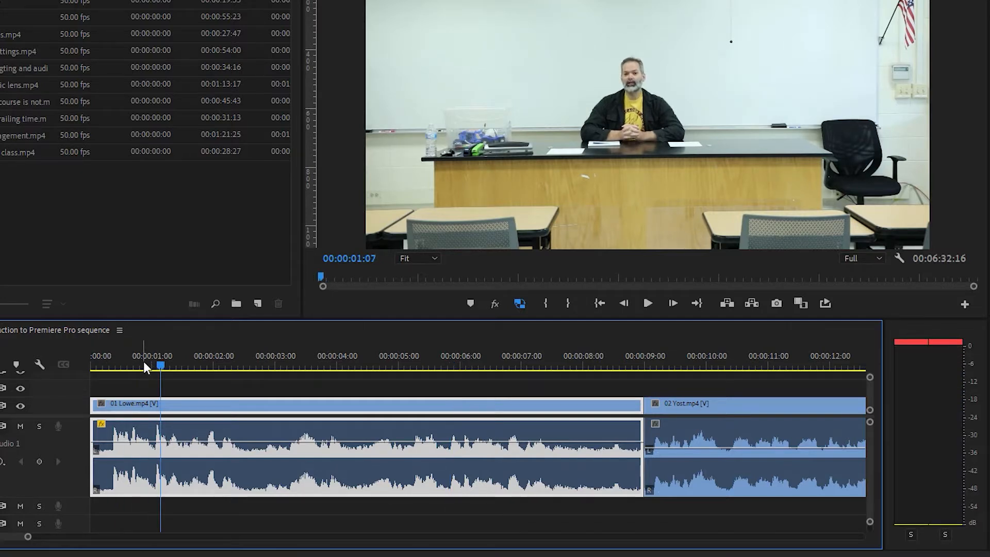
pyautogui.press('space')
pyautogui.press('space')
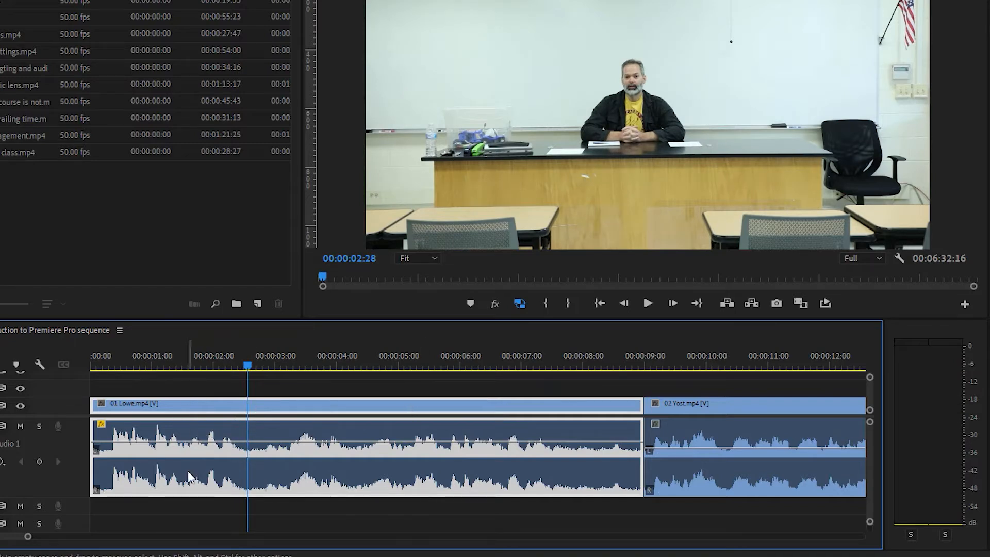
pyautogui.press('c')
pyautogui.click(249, 435)
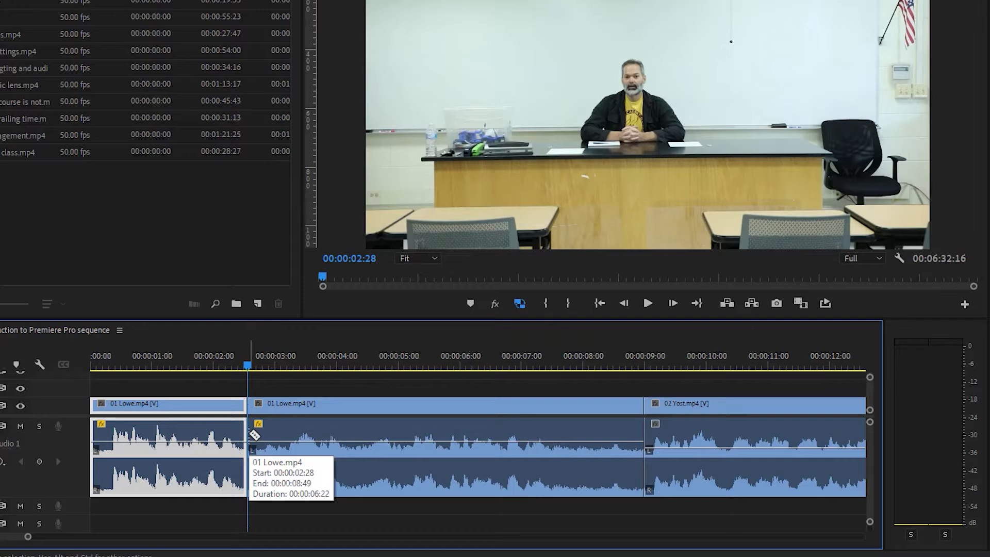
pyautogui.press('v')
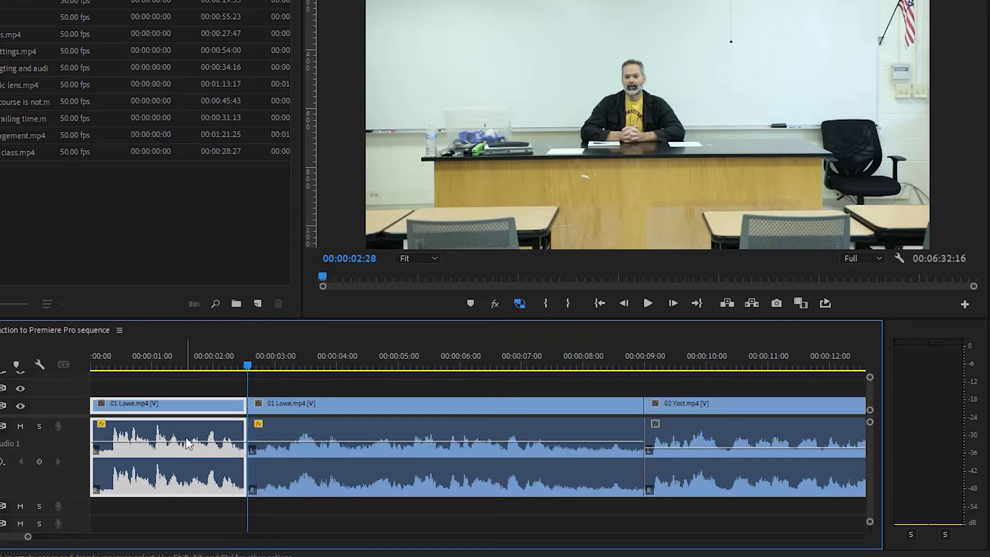
# Step: Lower the volume level of the first segment of the split opening clip, testing it with a short playback
pyautogui.click(114, 367)
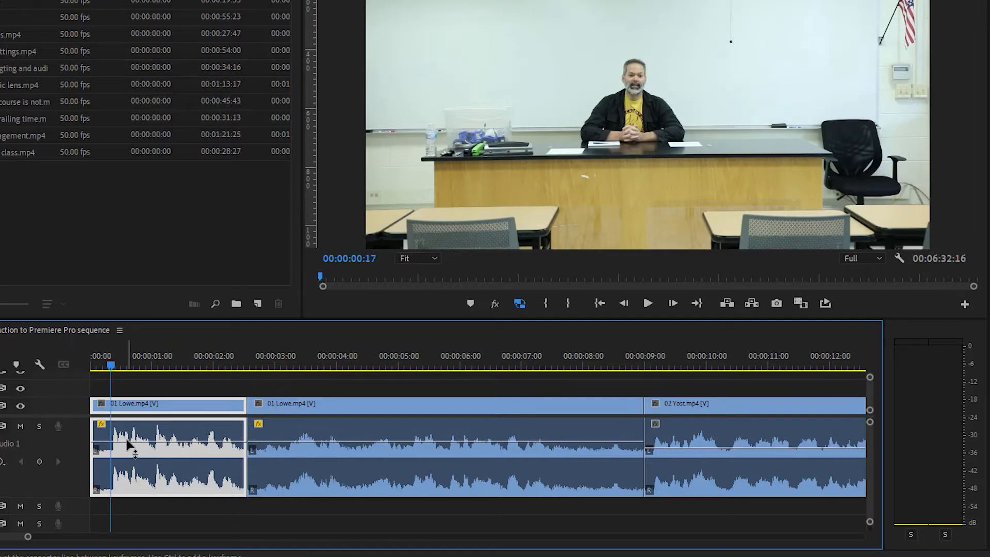
pyautogui.moveTo(128, 444); pyautogui.dragTo(127, 449)
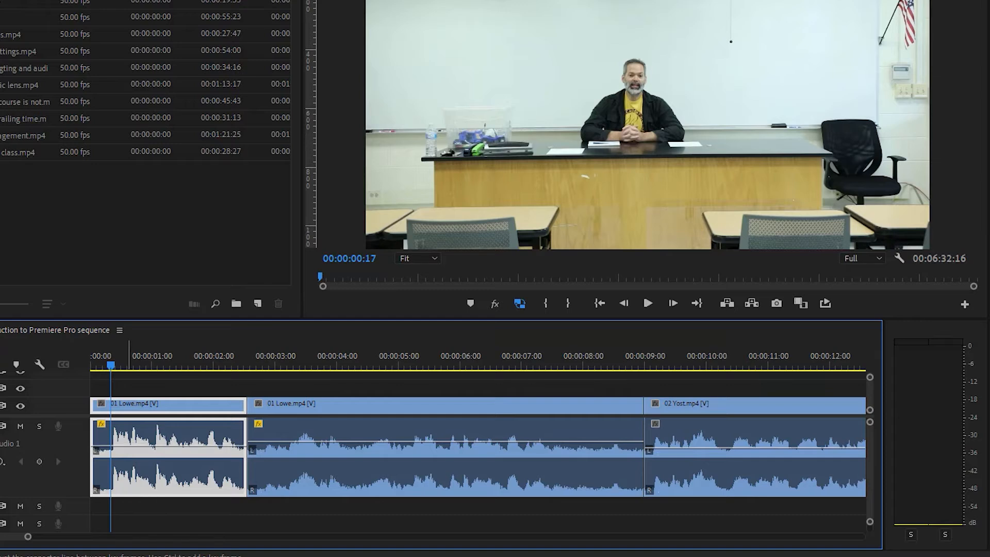
pyautogui.press('space')
pyautogui.press('space')
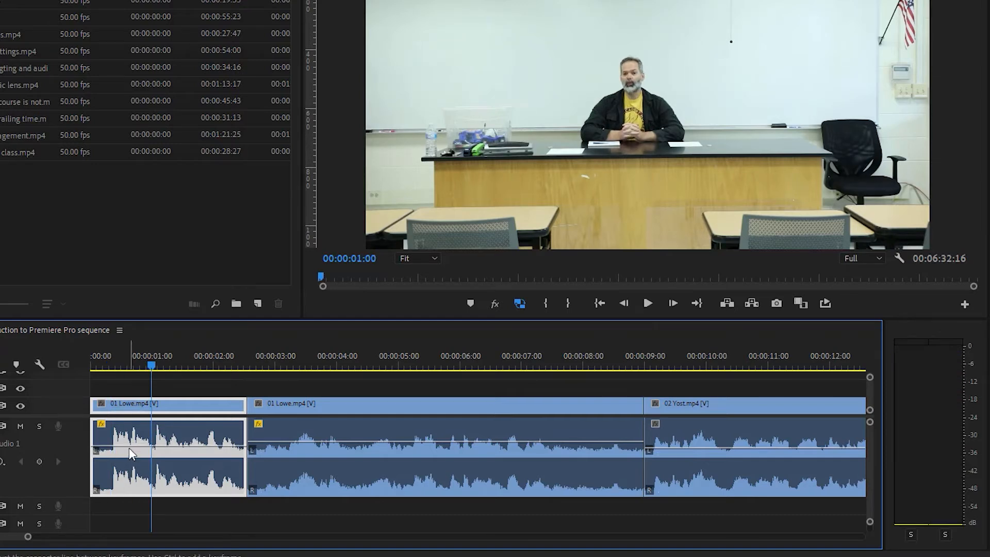
pyautogui.moveTo(128, 446); pyautogui.dragTo(128, 451)
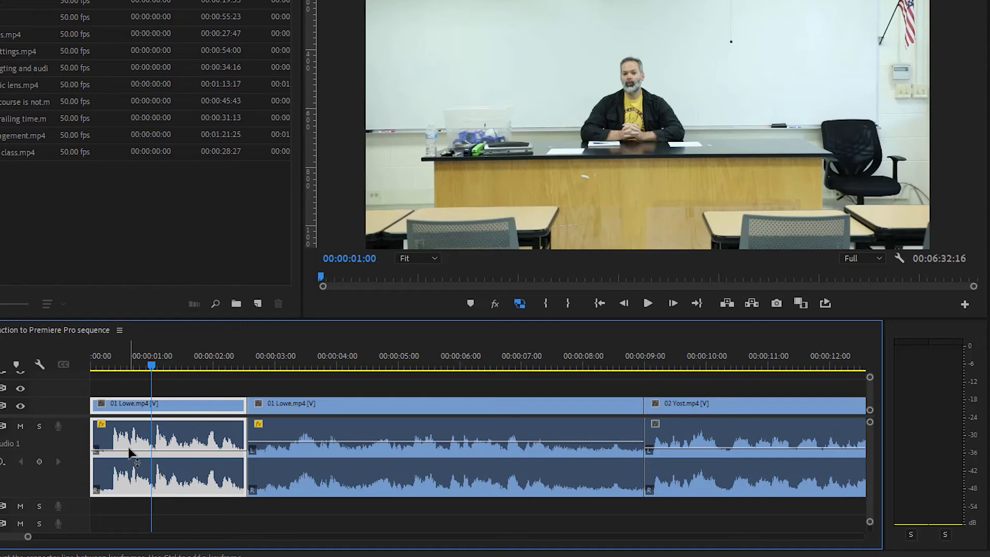
# Step: Play from the start through both segments of the split clip into the second clip to check the audio levels
pyautogui.click(99, 357)
pyautogui.press('space')
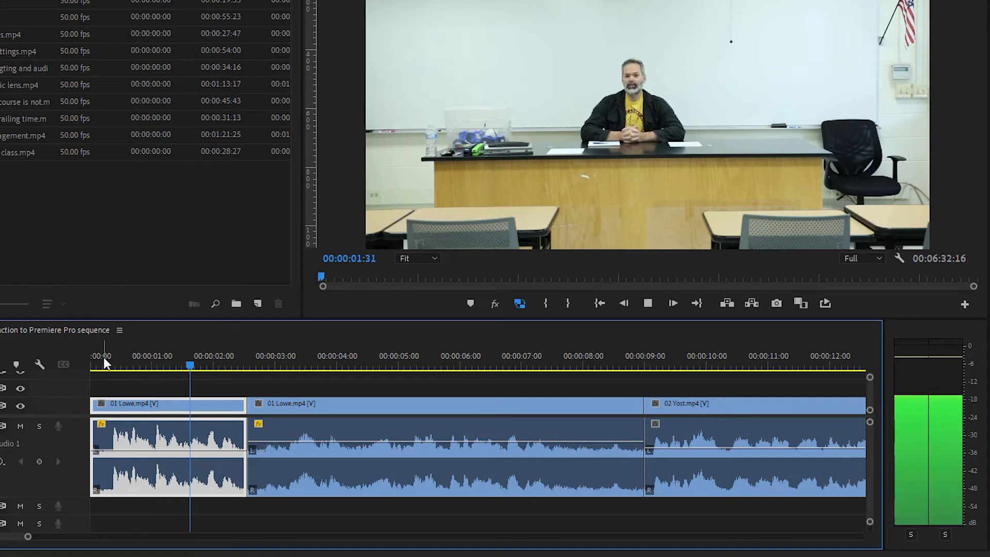
pyautogui.press('space')
pyautogui.press('space')
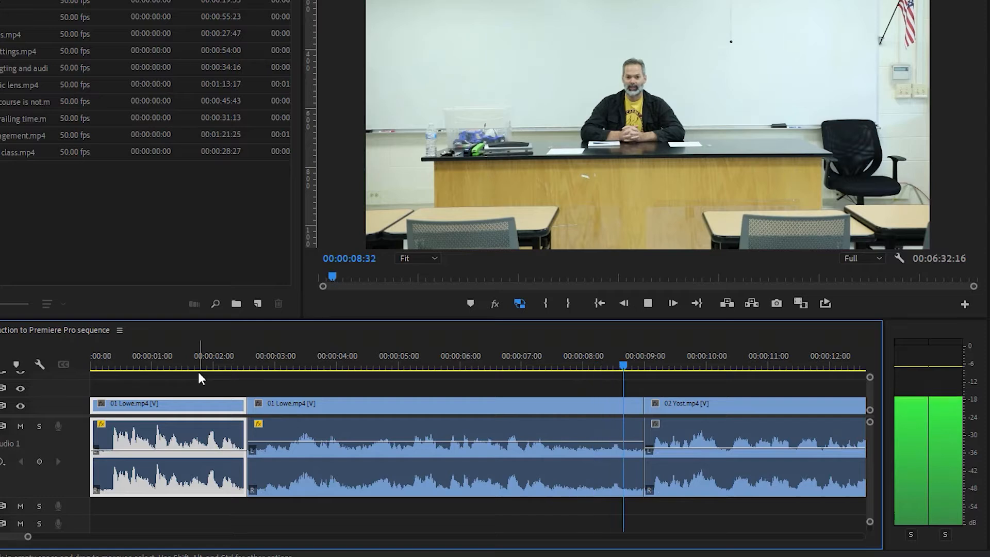
pyautogui.press('space')
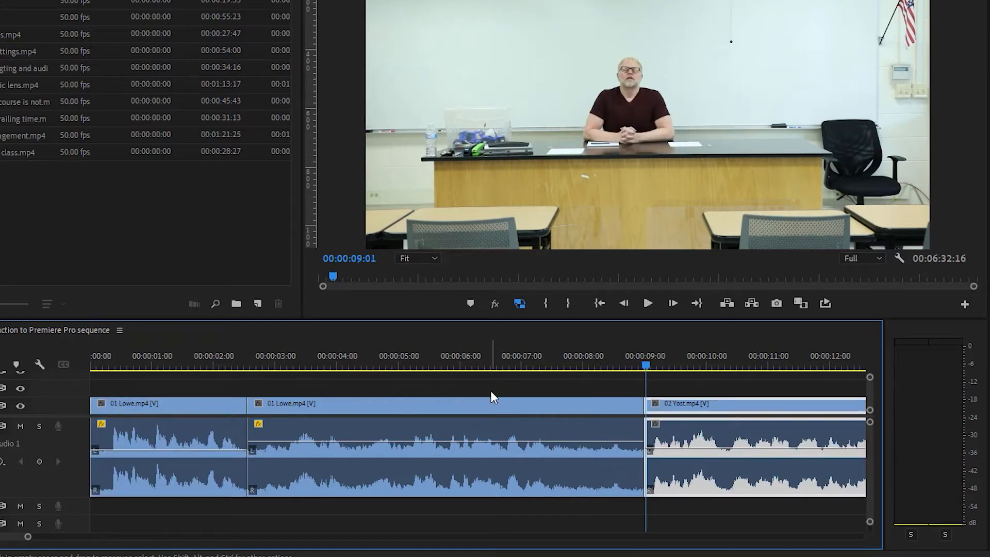
# Step: Play through the first 02 Yost segment into the second and slightly lower the second segment's volume level
pyautogui.press('-')
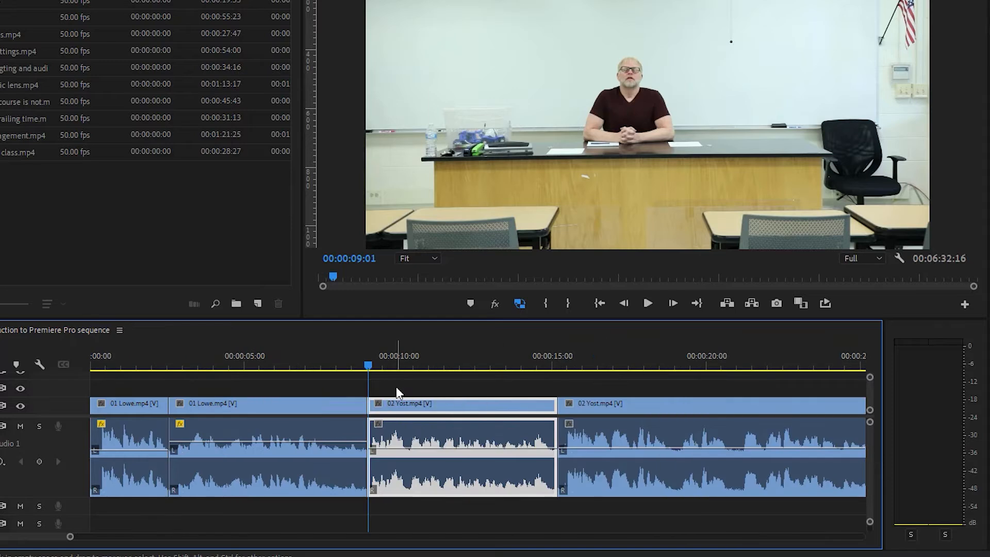
pyautogui.press('space')
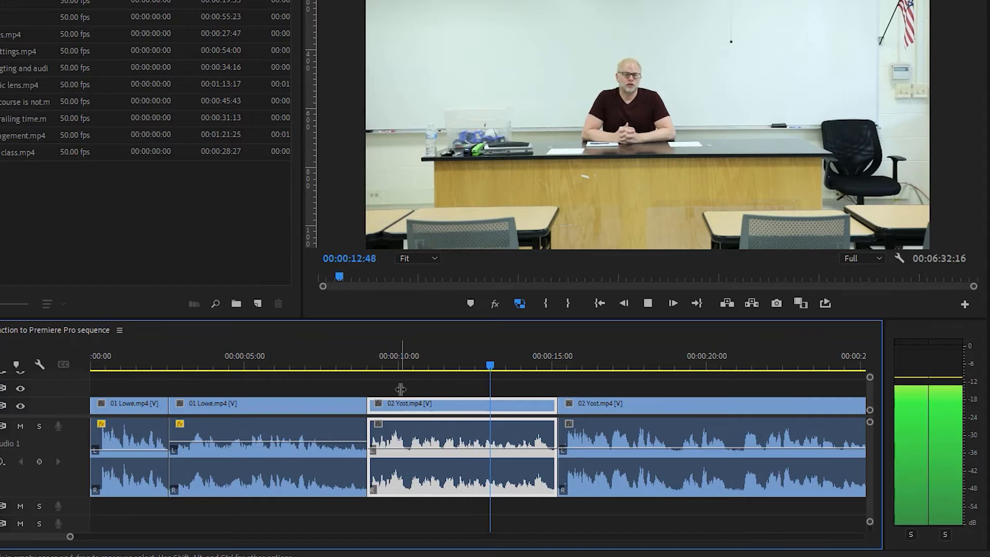
pyautogui.press('space')
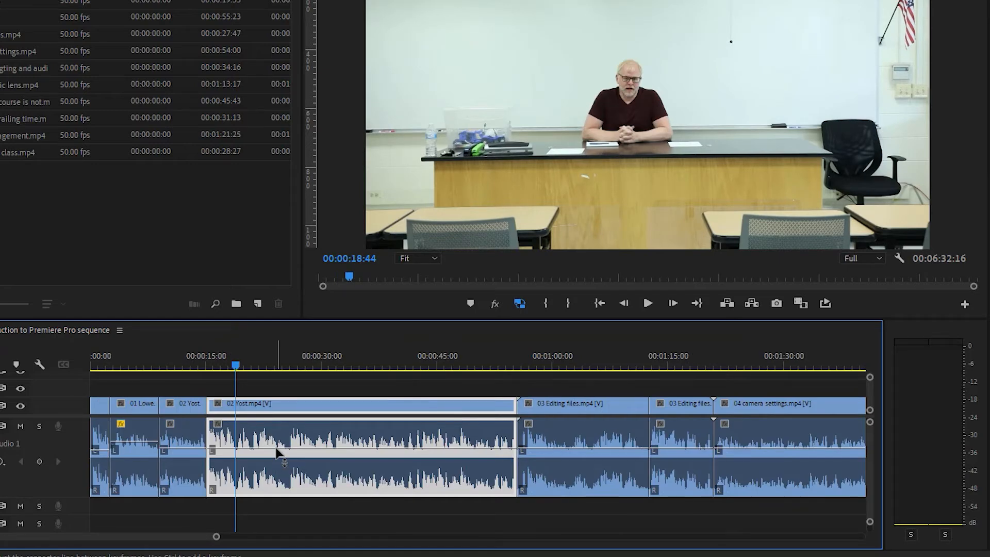
pyautogui.moveTo(281, 441); pyautogui.dragTo(281, 445)
pyautogui.moveTo(281, 445); pyautogui.dragTo(281, 446)
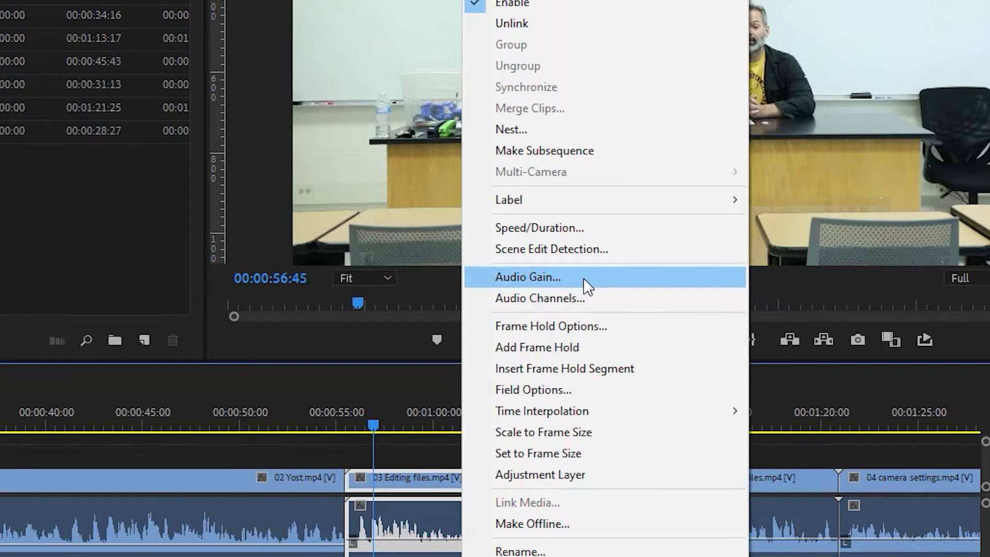
# Step: Adjust the first 03 Editing files clip's audio gain by 3.5 dB, undoing and redoing it to compare the waveform
pyautogui.click(583, 277)
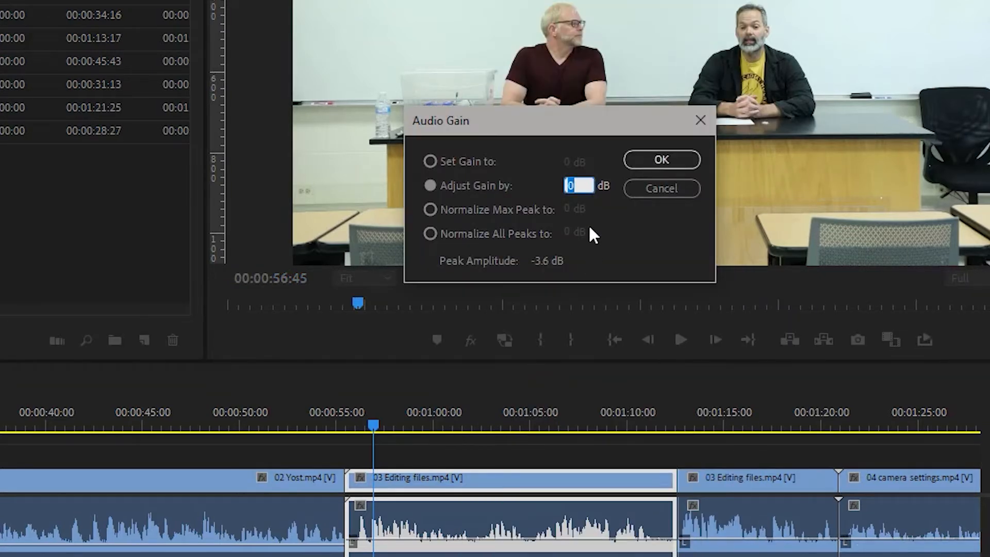
pyautogui.write('3.5')
pyautogui.press('Return')
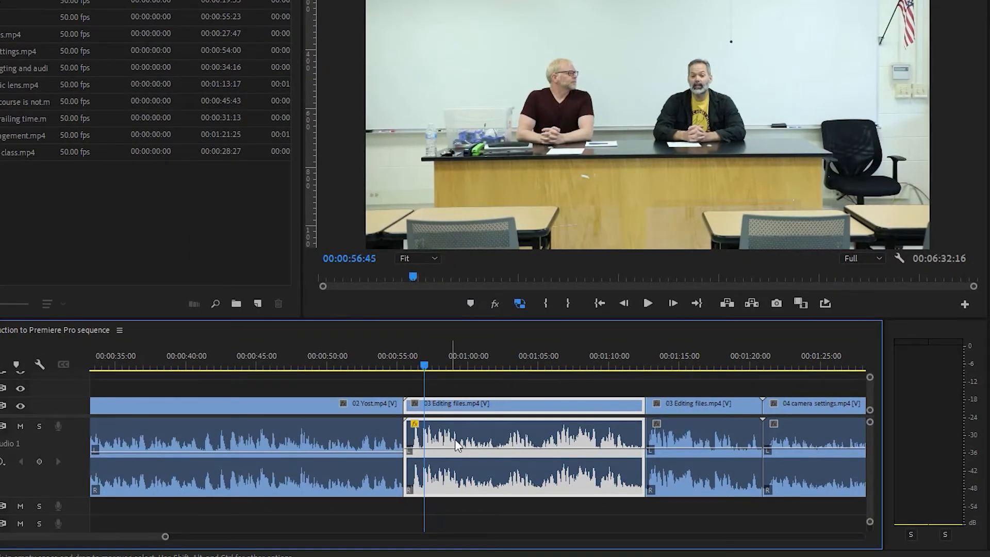
pyautogui.hotkey('ctrl', 'z')
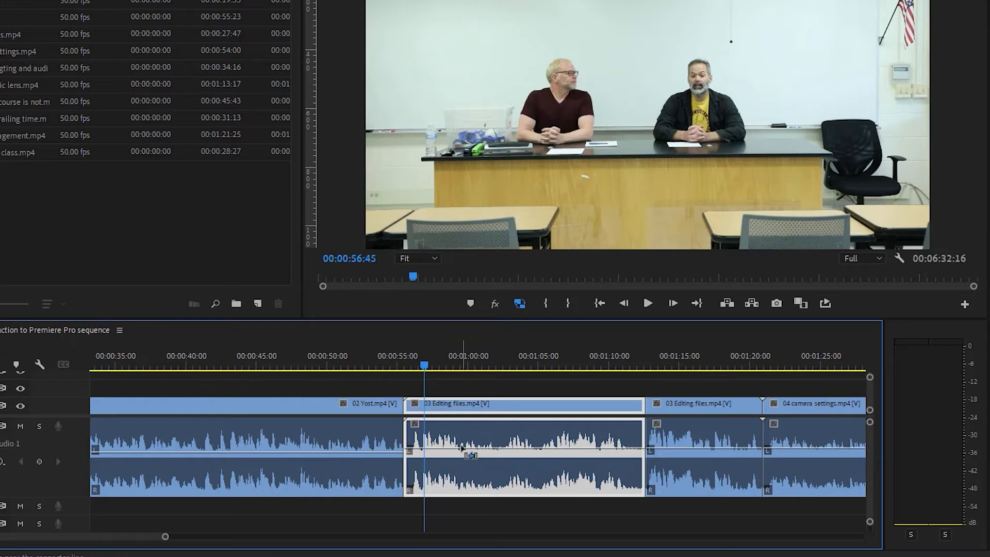
pyautogui.hotkey('ctrl', 'shift', 'z')
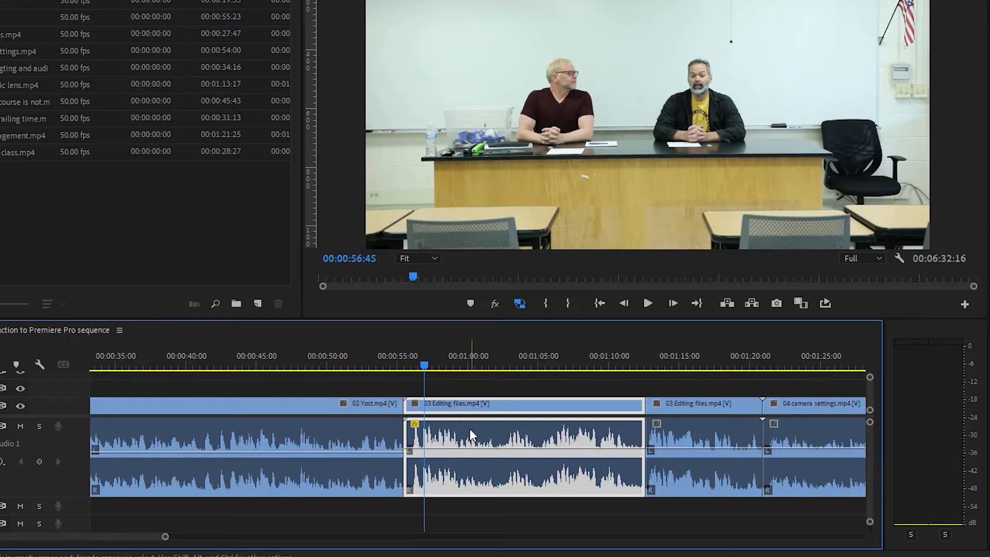
# Step: Try raising the volume level of the 02 Yost clip just before the 03 Editing files clip, and undo the change
pyautogui.click(358, 423)
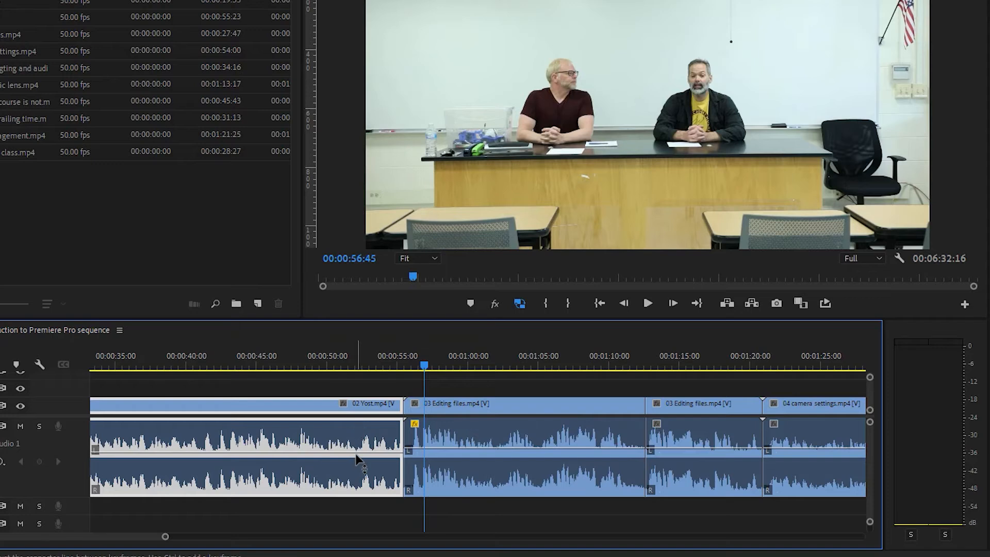
pyautogui.moveTo(355, 453); pyautogui.dragTo(359, 422)
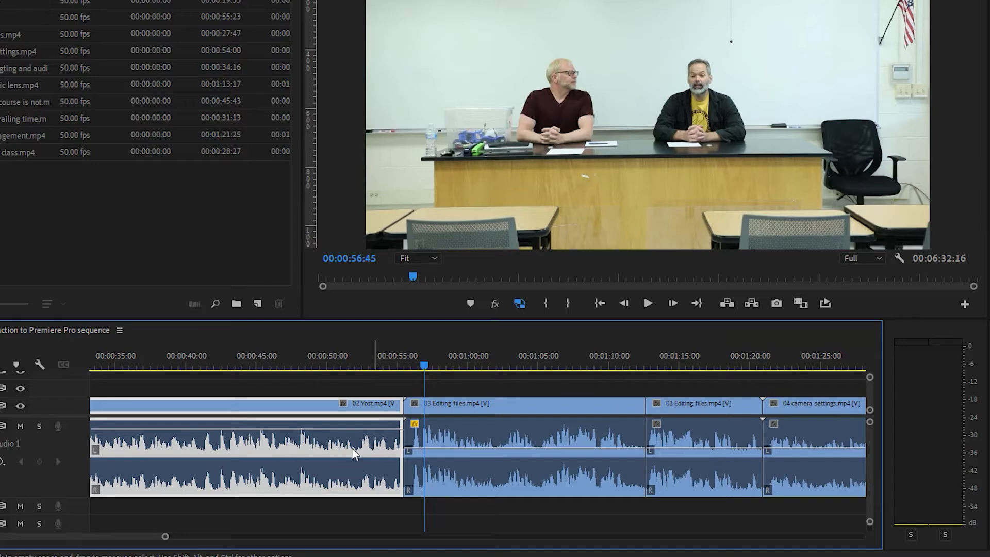
pyautogui.hotkey('ctrl', 'z')
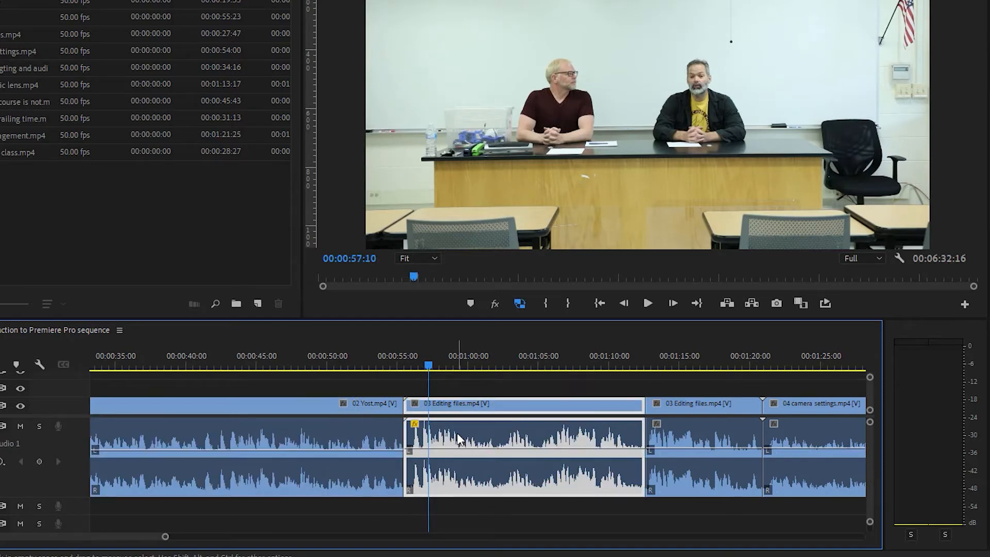
# Step: Play the first 03 Editing files clip from 00:00:57:10 to check its level on the audio meters
pyautogui.moveTo(459, 439)
pyautogui.press('space')
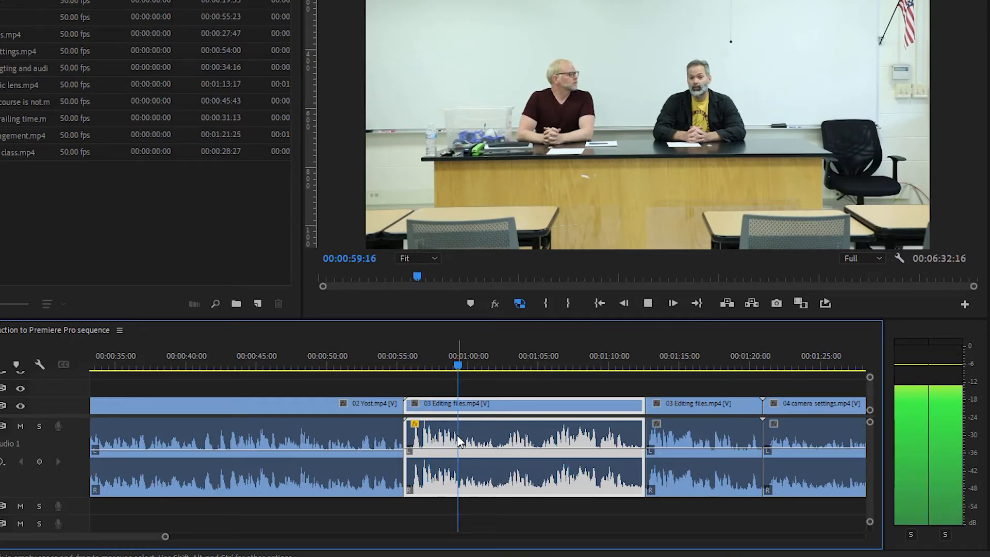
pyautogui.press('space')
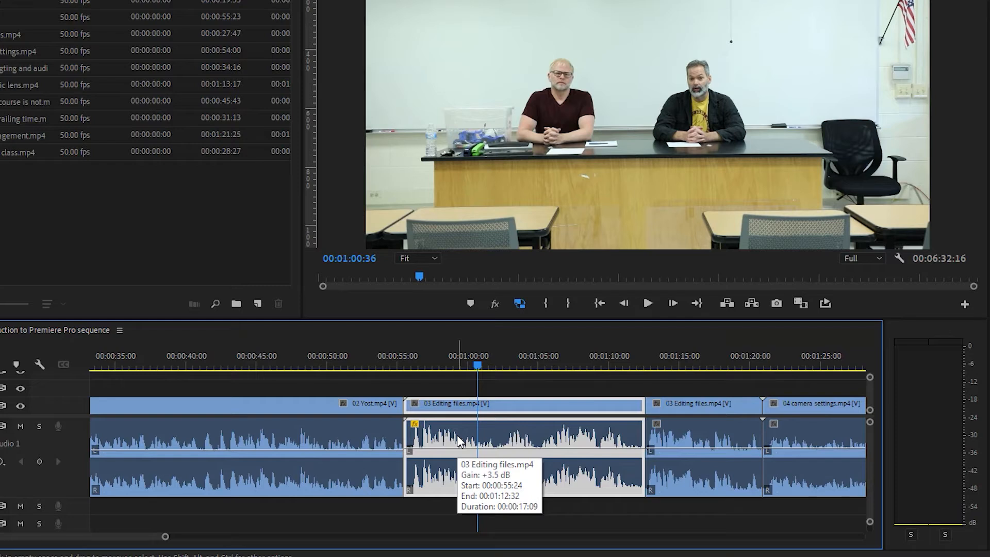
# Step: Set the audio gain of the first 03 Editing files clip to 3 dB
pyautogui.rightClick(459, 439)
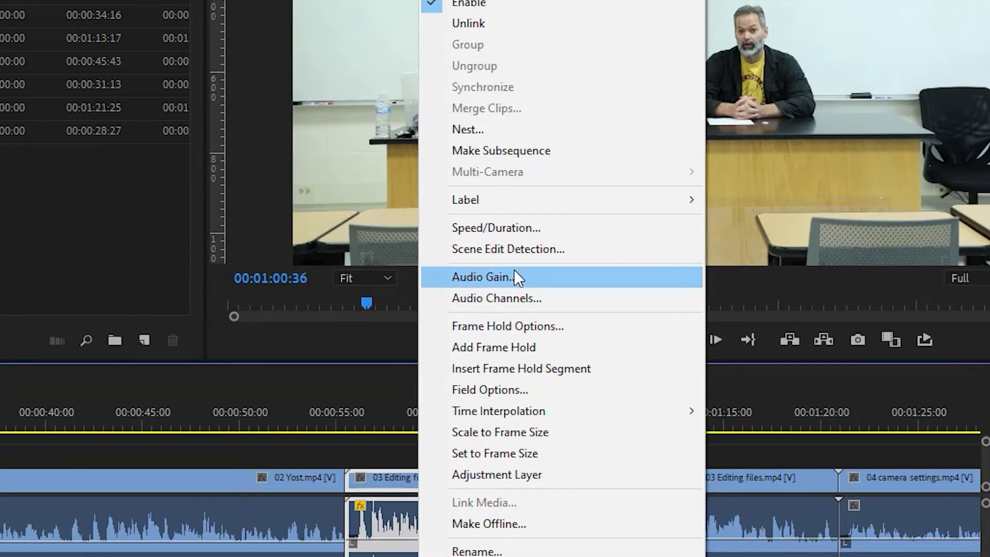
pyautogui.click(522, 257)
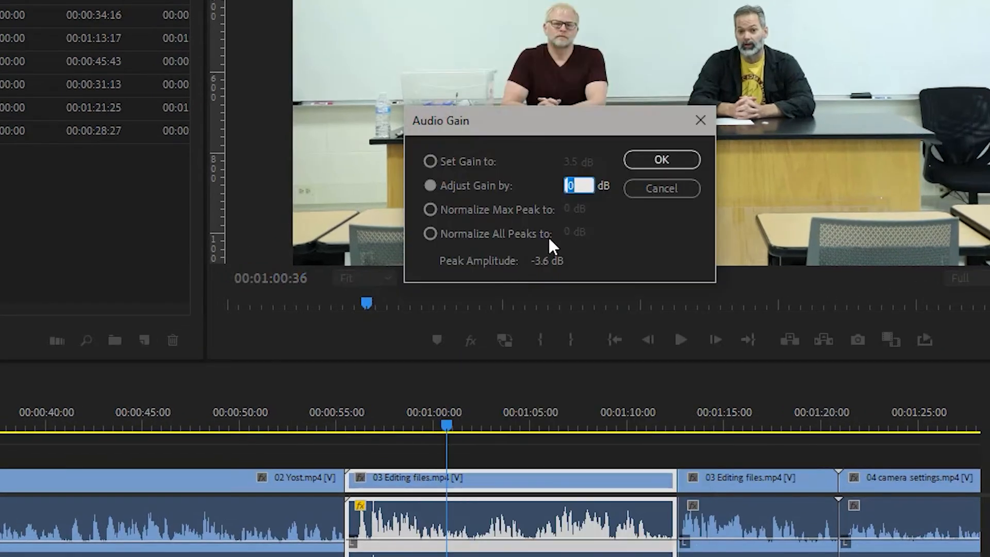
pyautogui.click(442, 160)
pyautogui.click(576, 162)
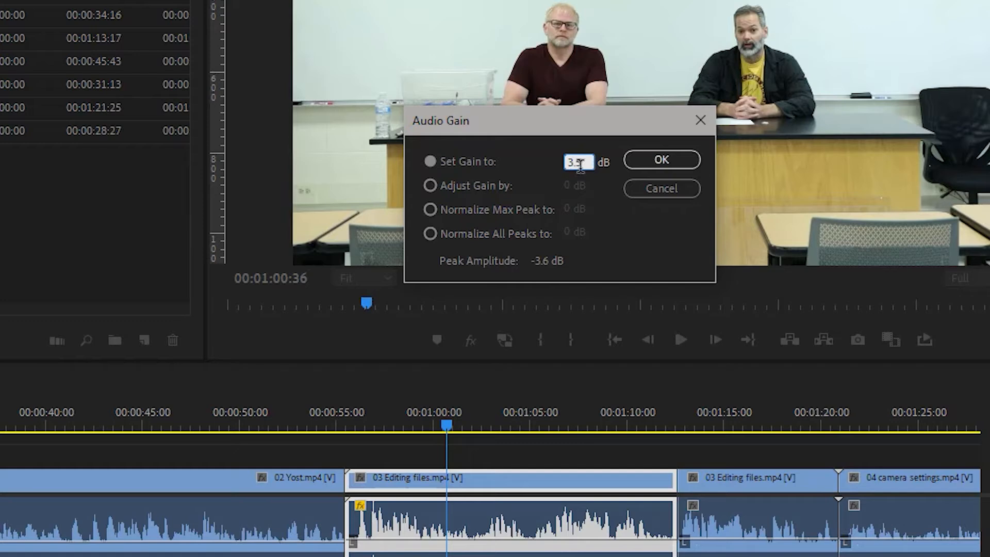
pyautogui.moveTo(573, 163)
pyautogui.mouseDown()
pyautogui.moveTo(531, 171)
pyautogui.moveTo(571, 170)
pyautogui.mouseUp()
pyautogui.click(573, 163)
pyautogui.write('3')
pyautogui.press('Return')
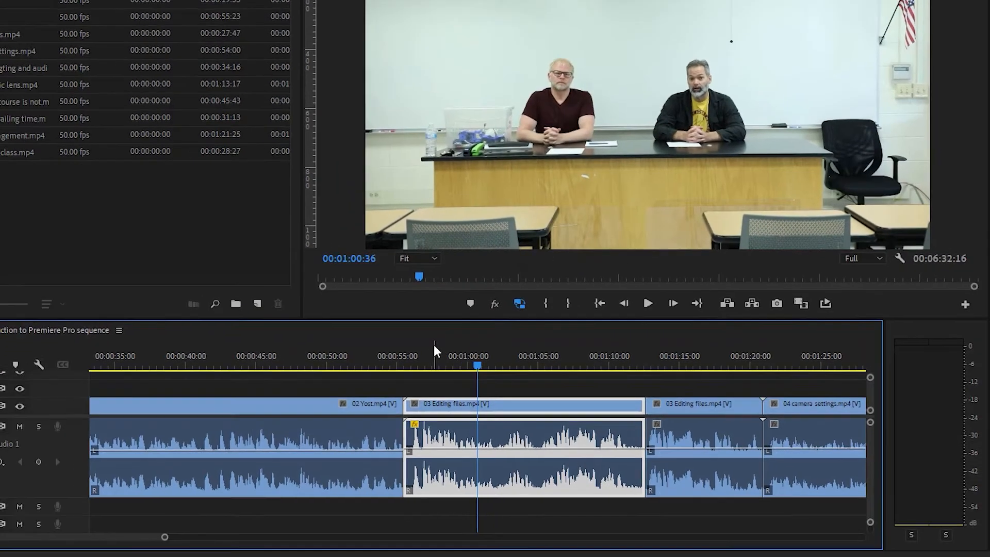
# Step: Play the first 03 Editing files clip again from near its start and slightly lower its volume level while monitoring the meters
pyautogui.click(398, 392)
pyautogui.press('space')
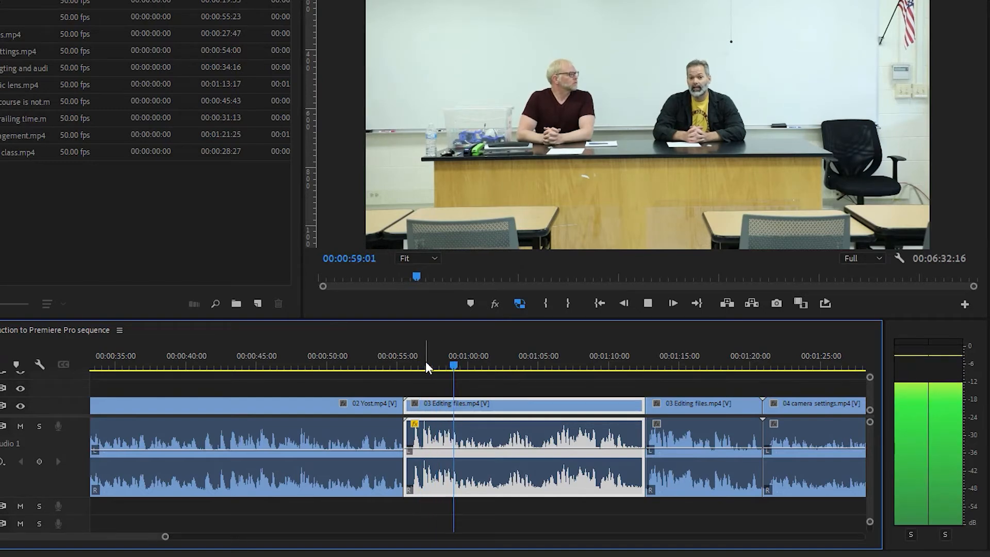
pyautogui.press('space')
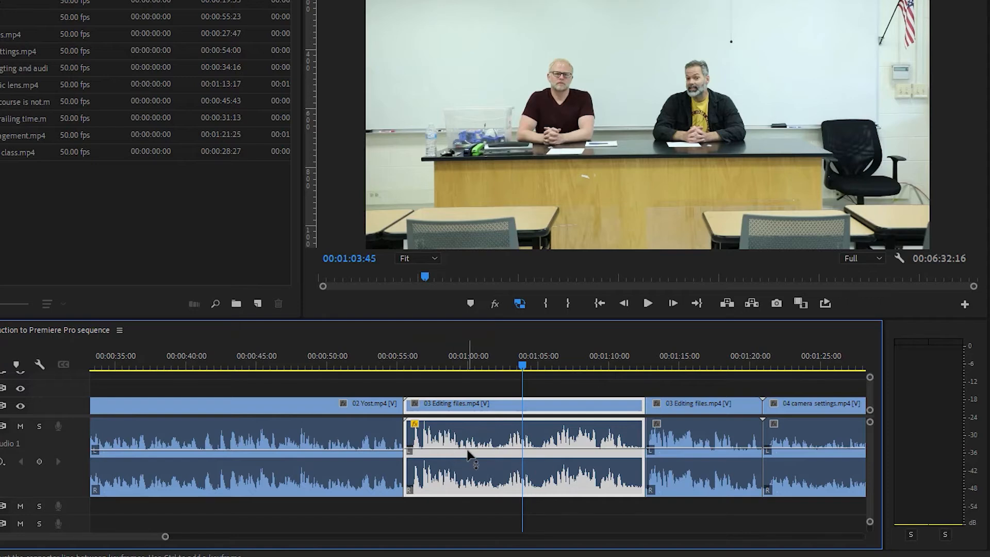
pyautogui.press('space')
pyautogui.moveTo(466, 448); pyautogui.dragTo(465, 449)
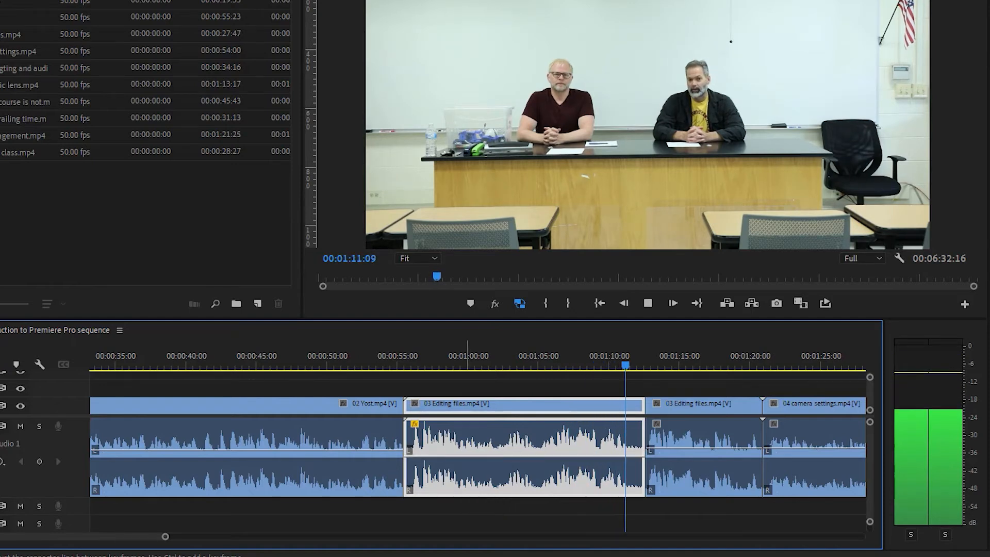
pyautogui.press('space')
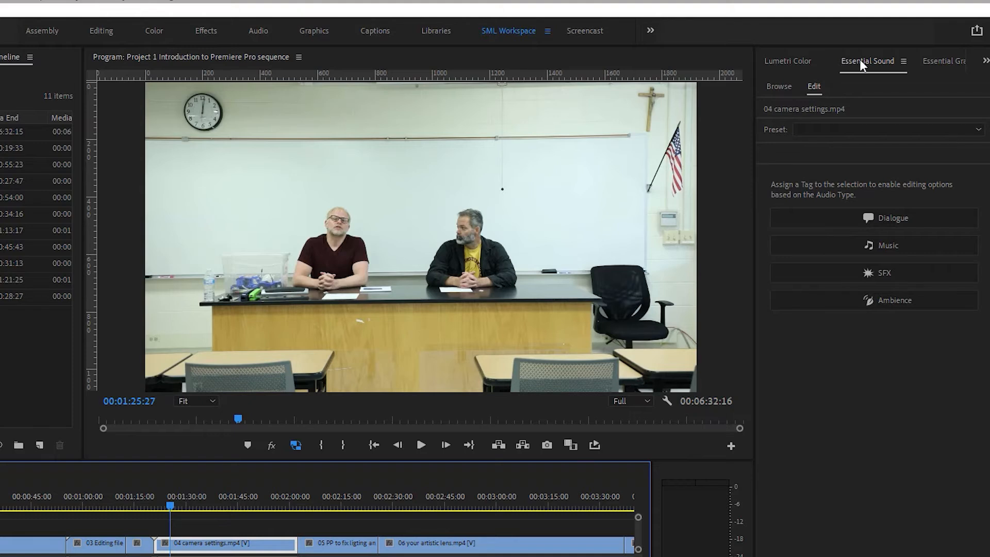
# Step: Bring up Essential Sound and tag the 04 camera settings clip's audio as Dialogue
pyautogui.click(34, 12)
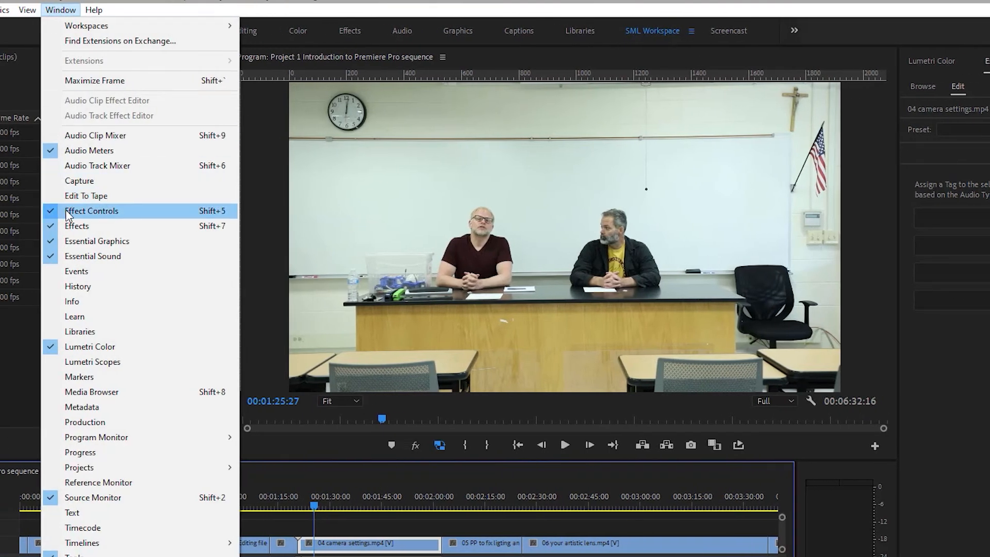
pyautogui.click(70, 258)
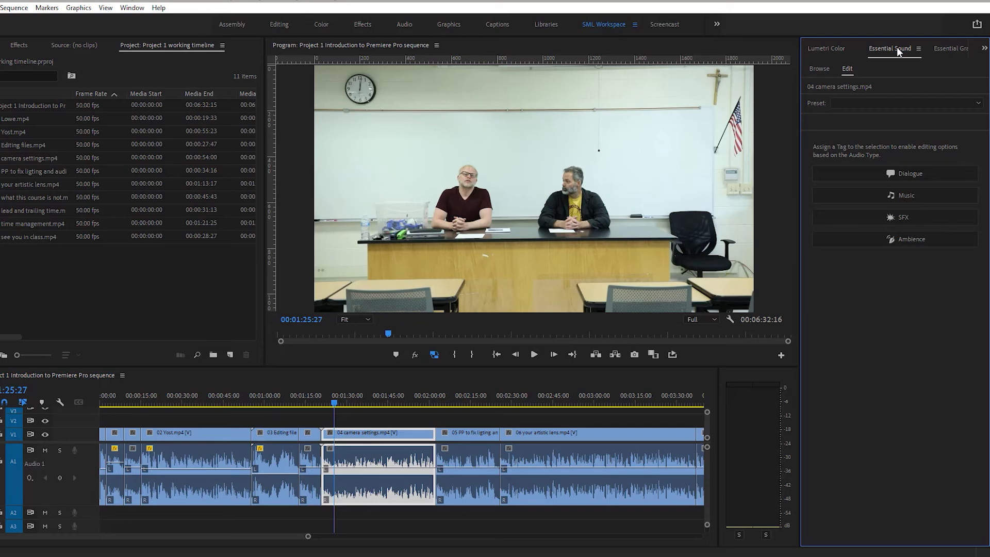
pyautogui.click(890, 176)
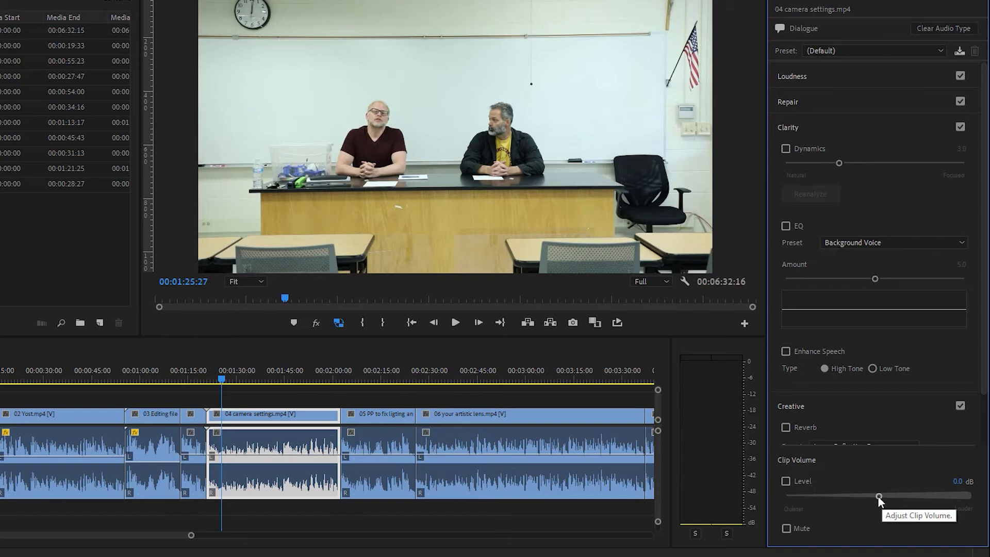
# Step: Play the 04 camera settings clip and raise its Essential Sound clip volume level to 1.8 dB
pyautogui.press('space')
pyautogui.moveTo(879, 497); pyautogui.dragTo(901, 496)
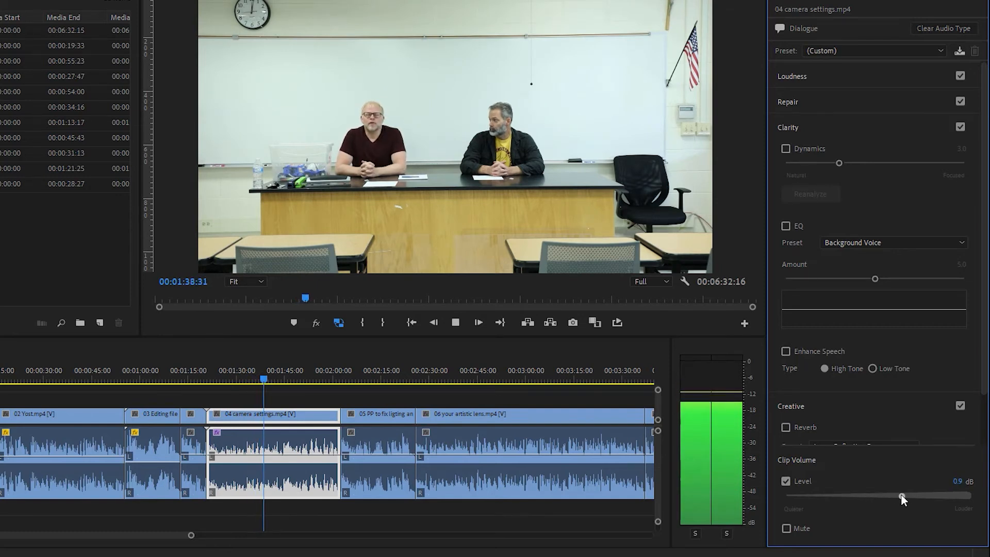
pyautogui.moveTo(901, 494); pyautogui.dragTo(902, 494)
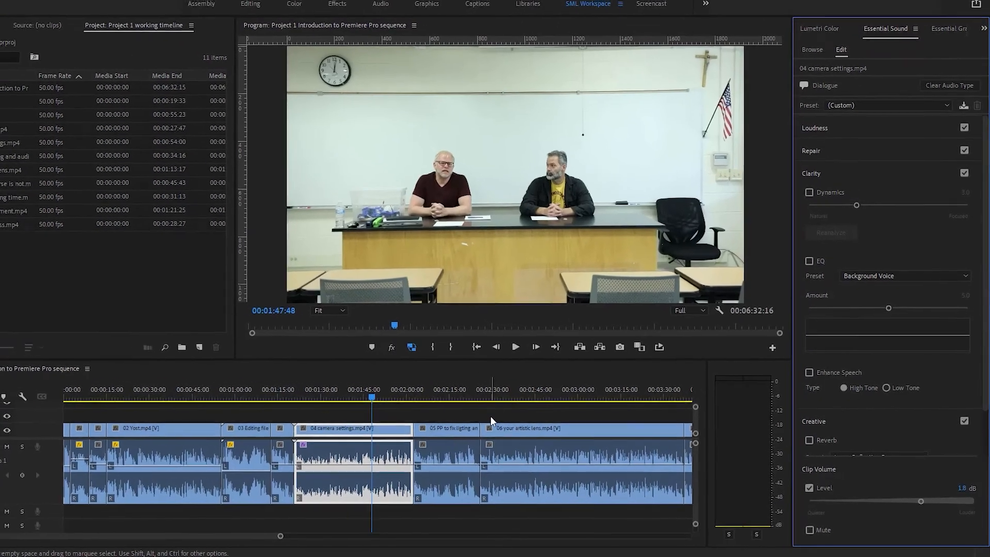
# Step: Raise the volume level of the 05 PP to fix ligting and audio clip directly on its timeline waveform
pyautogui.click(442, 398)
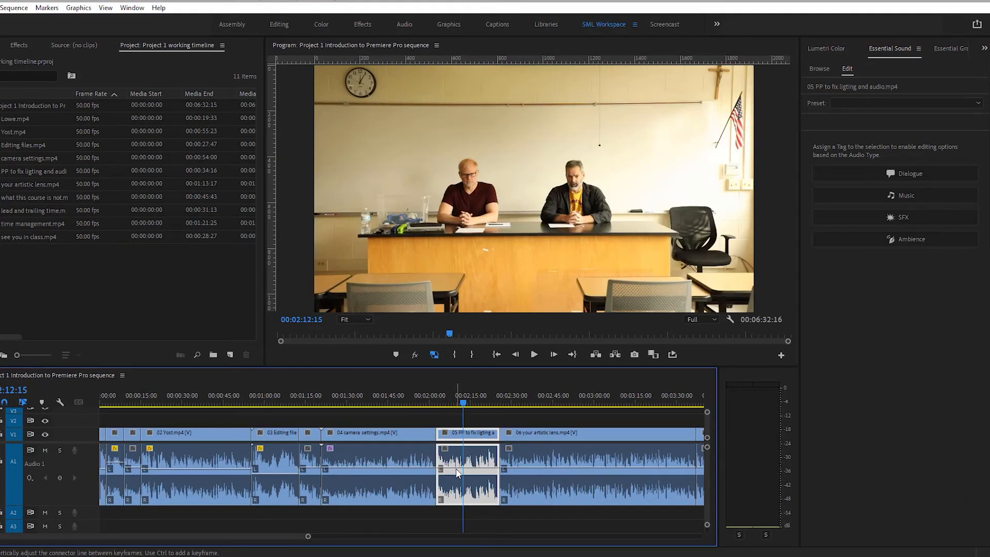
pyautogui.press('=')
pyautogui.press('=')
pyautogui.press('=')
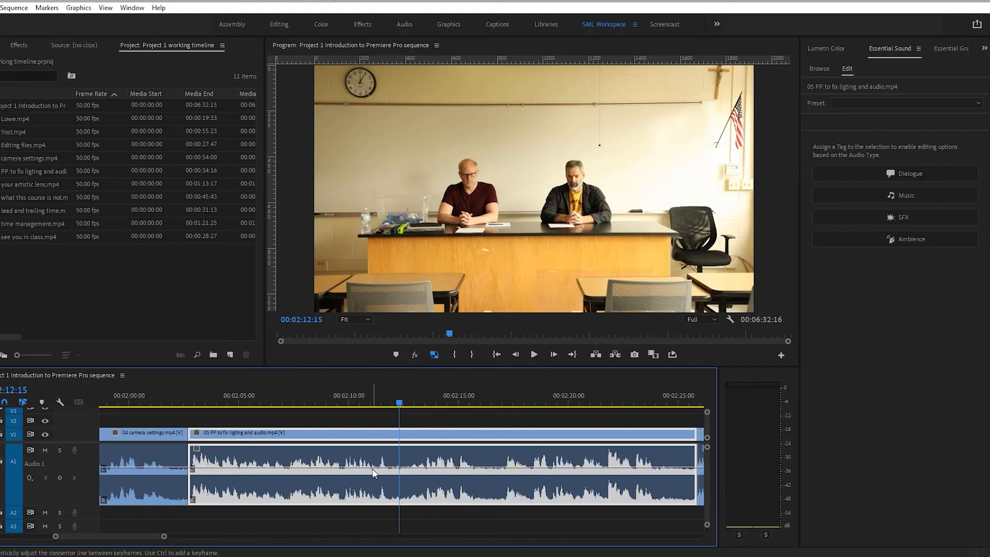
pyautogui.moveTo(373, 472); pyautogui.dragTo(430, 456)
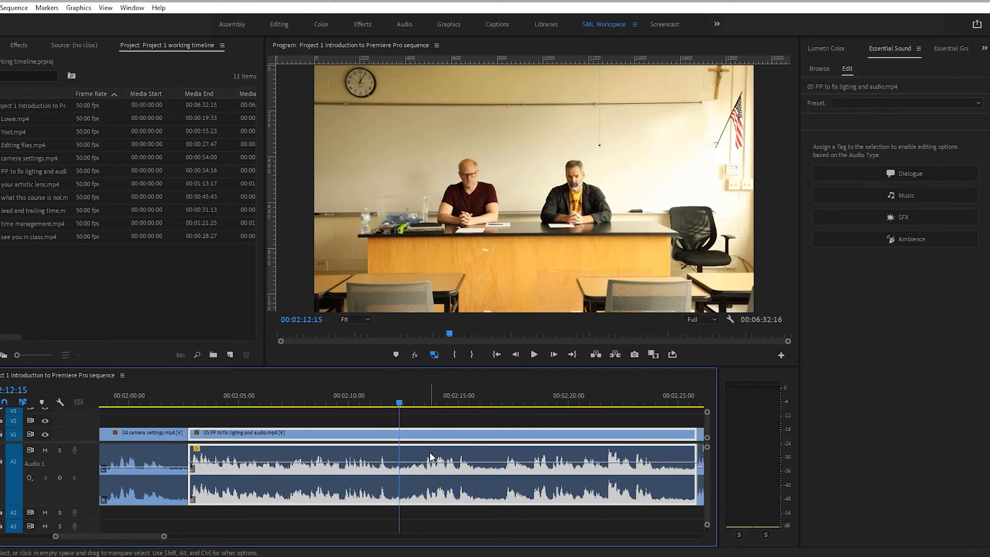
pyautogui.rightClick(429, 452)
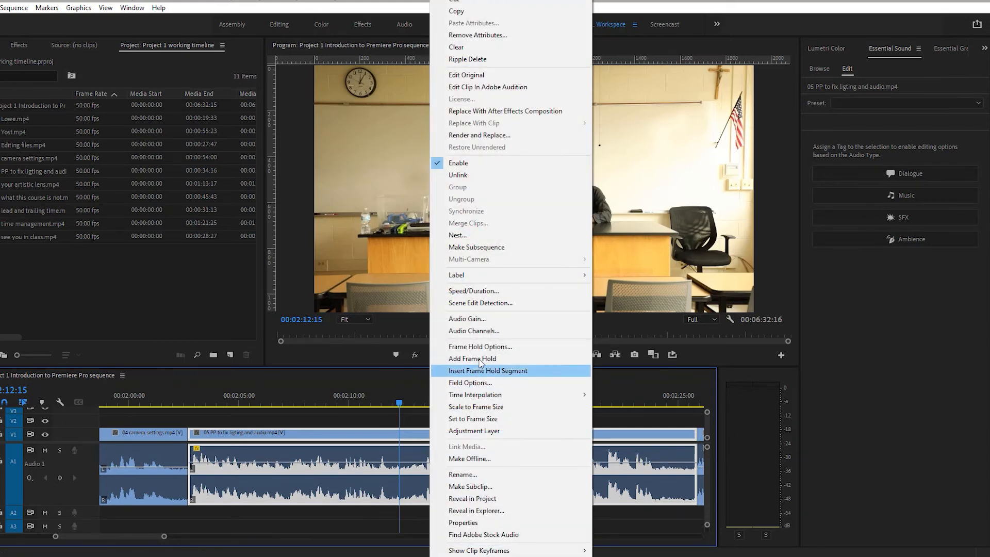
pyautogui.click(489, 320)
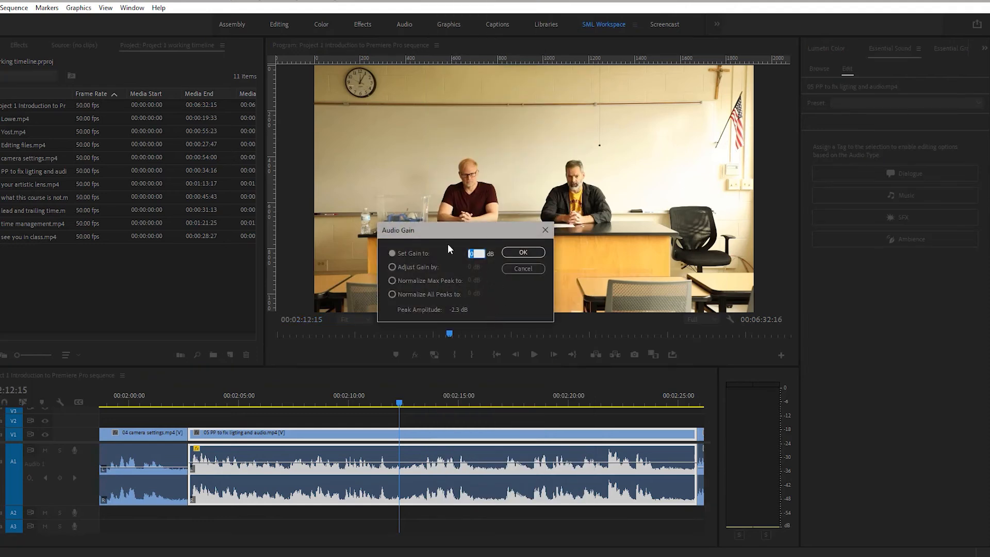
pyautogui.click(392, 267)
pyautogui.click(523, 269)
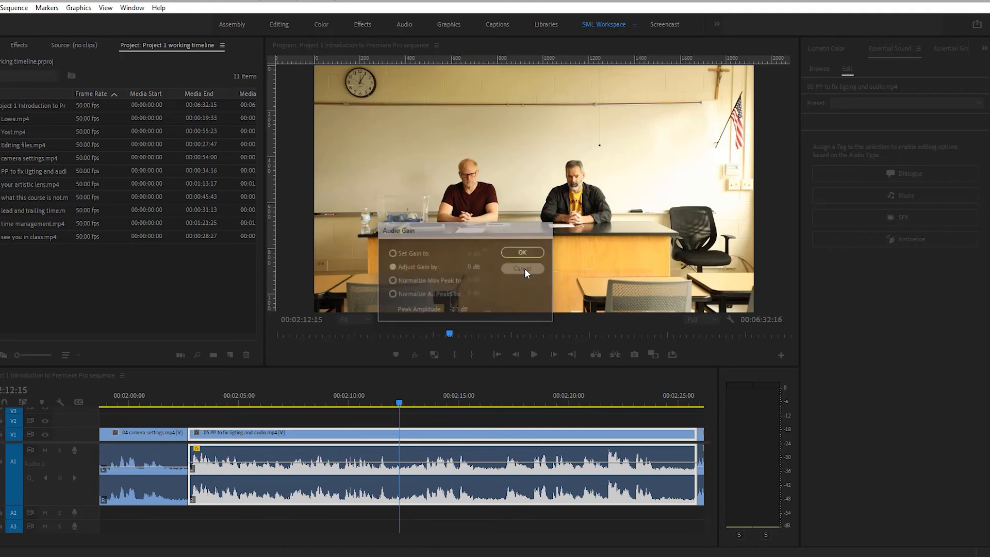
# Step: Tag the 05 PP to fix ligting and audio clip as Dialogue and raise its clip volume level to 5.7 dB
pyautogui.click(887, 173)
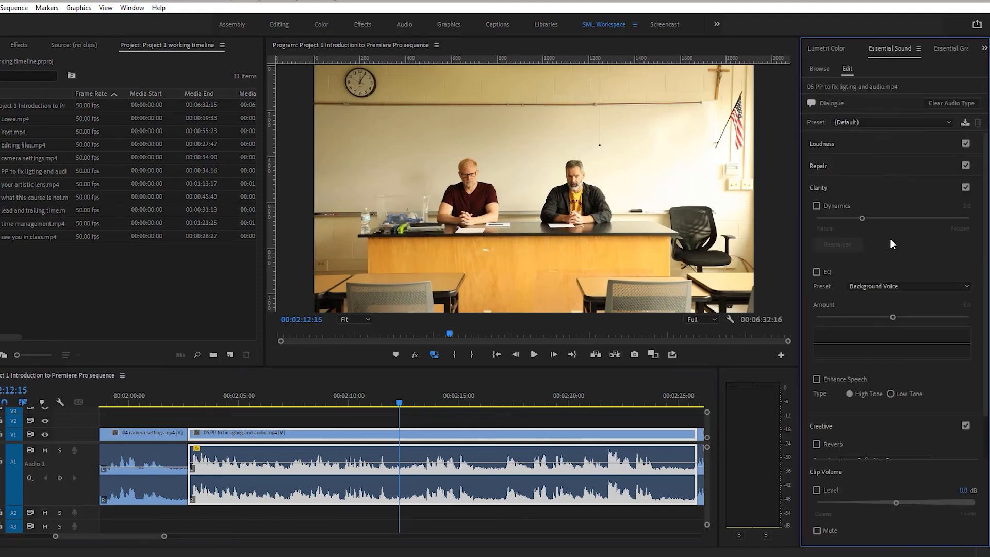
pyautogui.moveTo(896, 503); pyautogui.dragTo(892, 502)
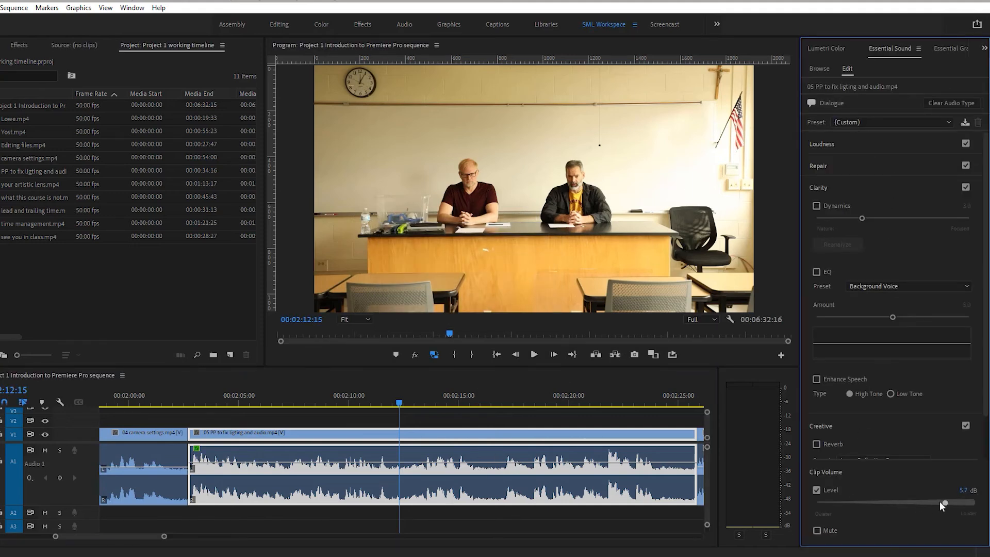